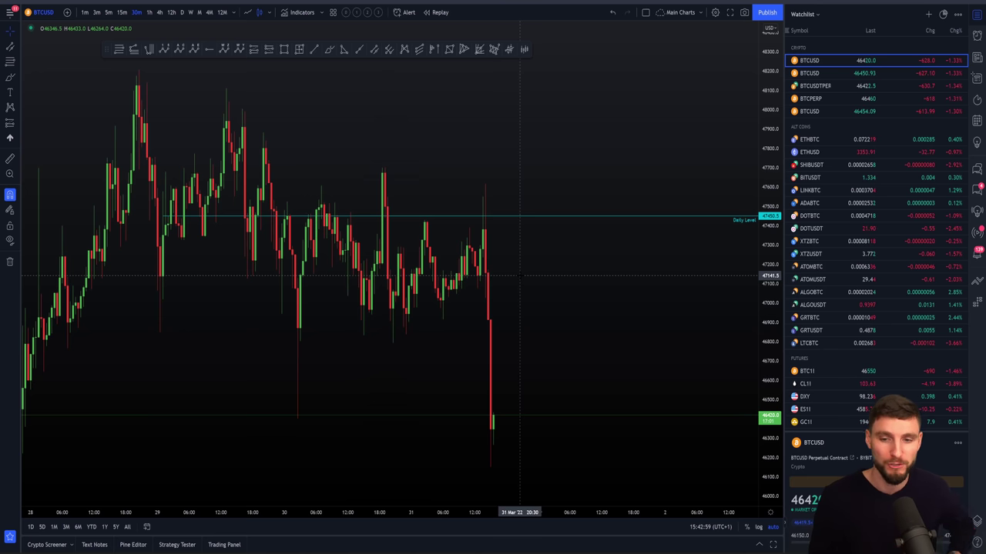
Step: Examine the 30-minute BTCUSD price action from the late-March rally to the latest drop below the daily level
{"action": "scroll", "coordinate": [519, 275], "scroll_direction": "down", "scroll_amount": 3}
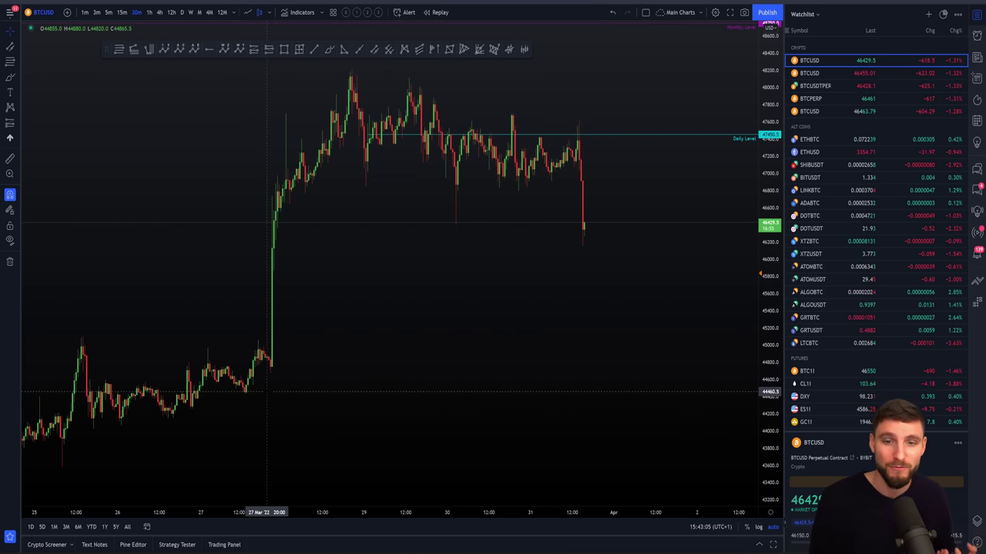
{"action": "scroll", "coordinate": [233, 404], "scroll_direction": "down", "scroll_amount": 1}
{"action": "scroll", "coordinate": [233, 403], "scroll_direction": "down", "scroll_amount": 2}
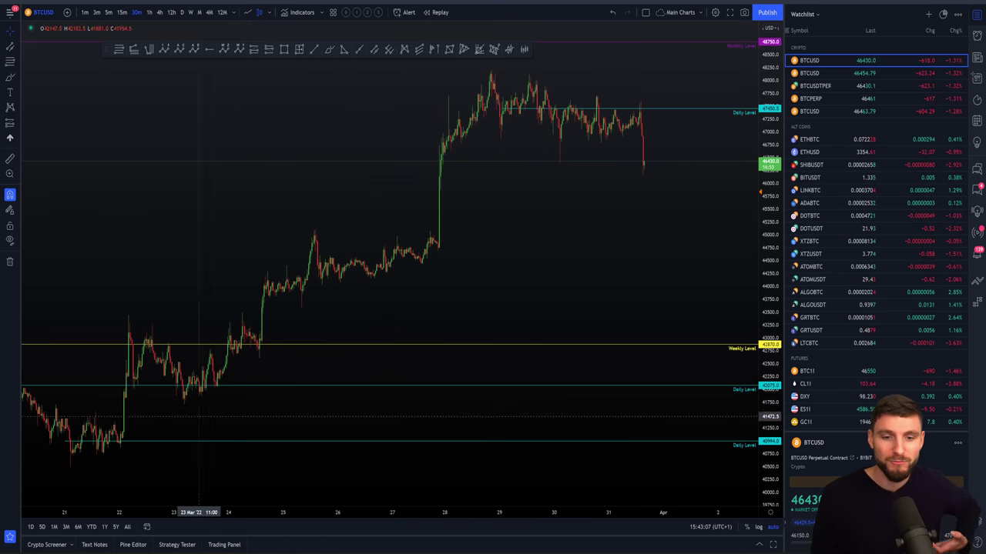
{"action": "scroll", "coordinate": [342, 231], "scroll_direction": "up", "scroll_amount": 3}
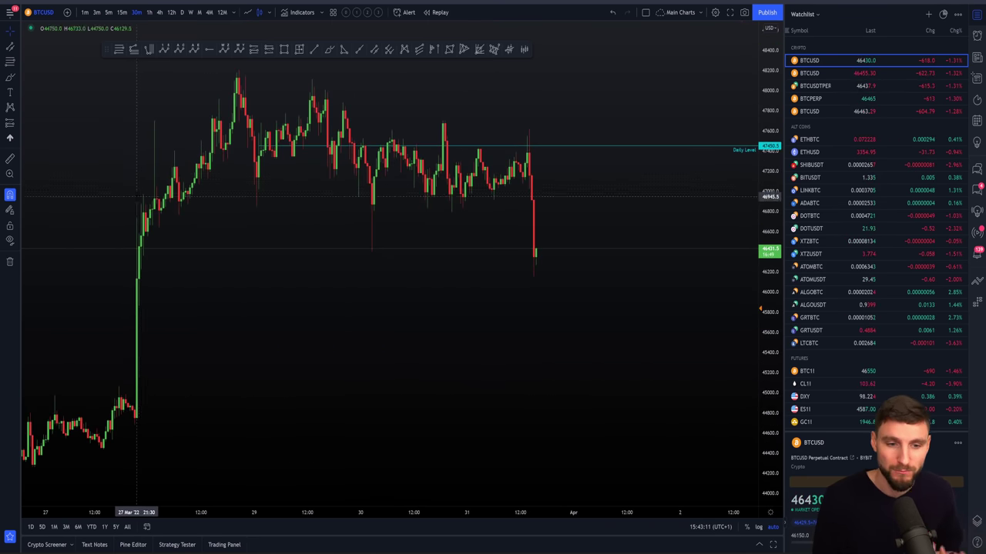
{"action": "scroll", "coordinate": [464, 135], "scroll_direction": "up", "scroll_amount": 1}
{"action": "scroll", "coordinate": [465, 135], "scroll_direction": "up", "scroll_amount": 2}
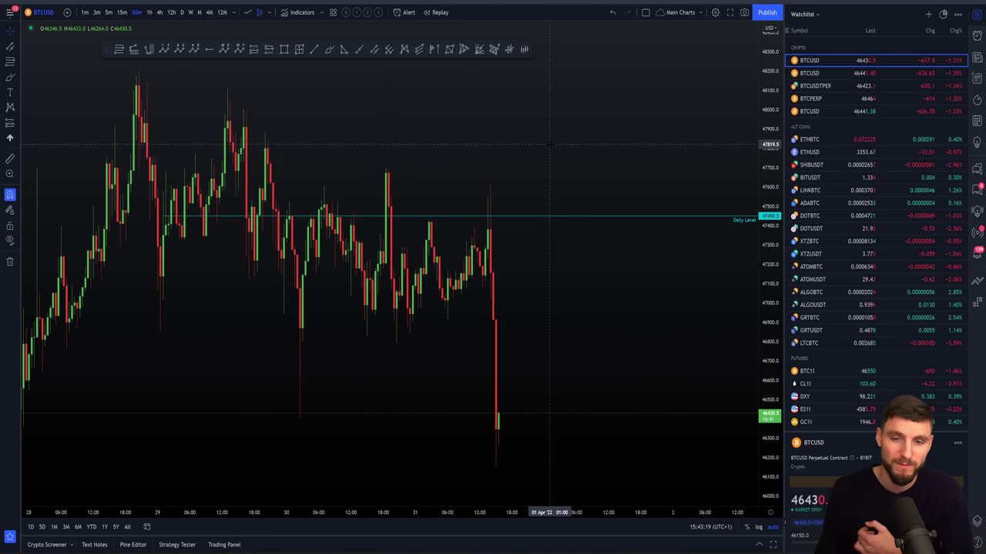
{"action": "scroll", "coordinate": [462, 147], "scroll_direction": "down", "scroll_amount": 3}
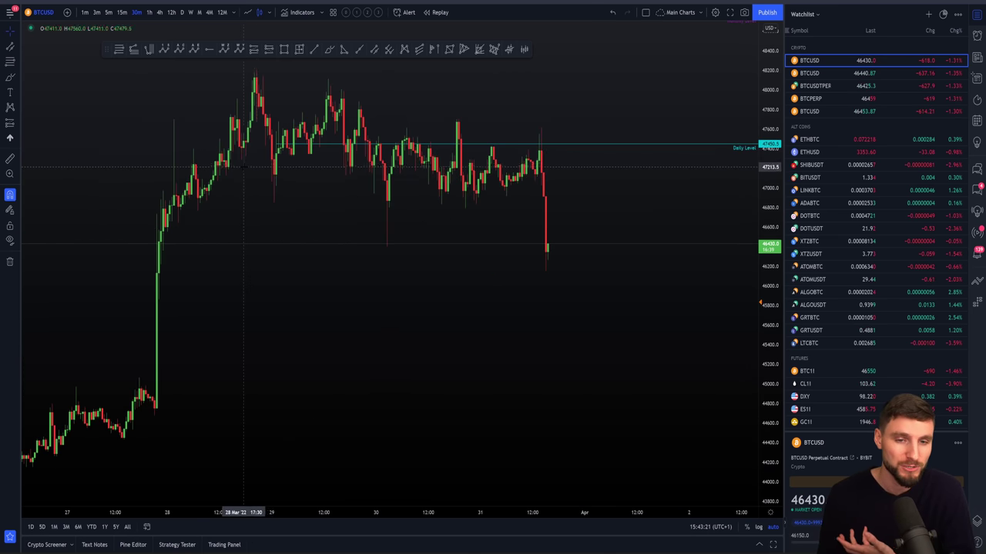
{"action": "scroll", "coordinate": [245, 167], "scroll_direction": "up", "scroll_amount": 1}
{"action": "scroll", "coordinate": [223, 216], "scroll_direction": "up", "scroll_amount": 3}
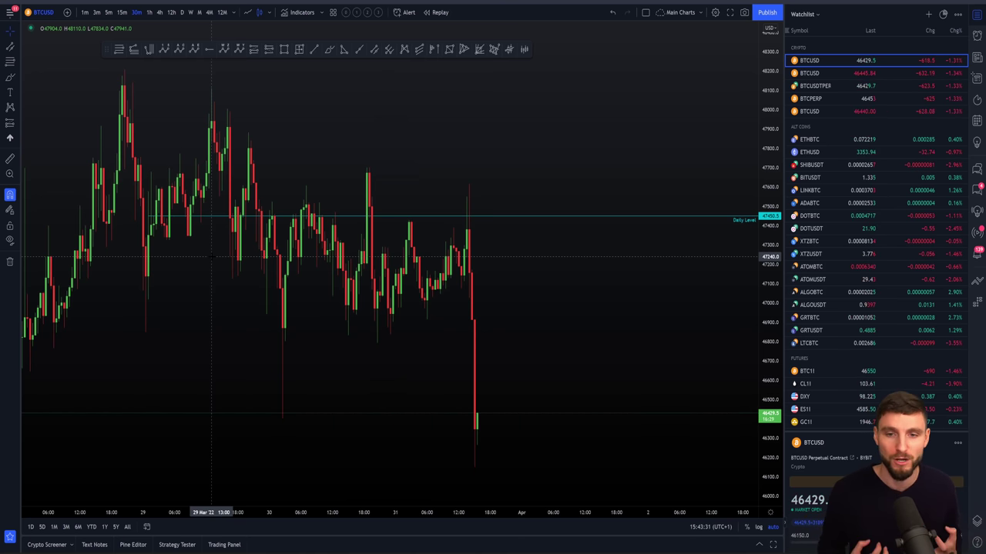
{"action": "left_click_drag", "start_coordinate": [397, 415], "coordinate": [390, 431]}
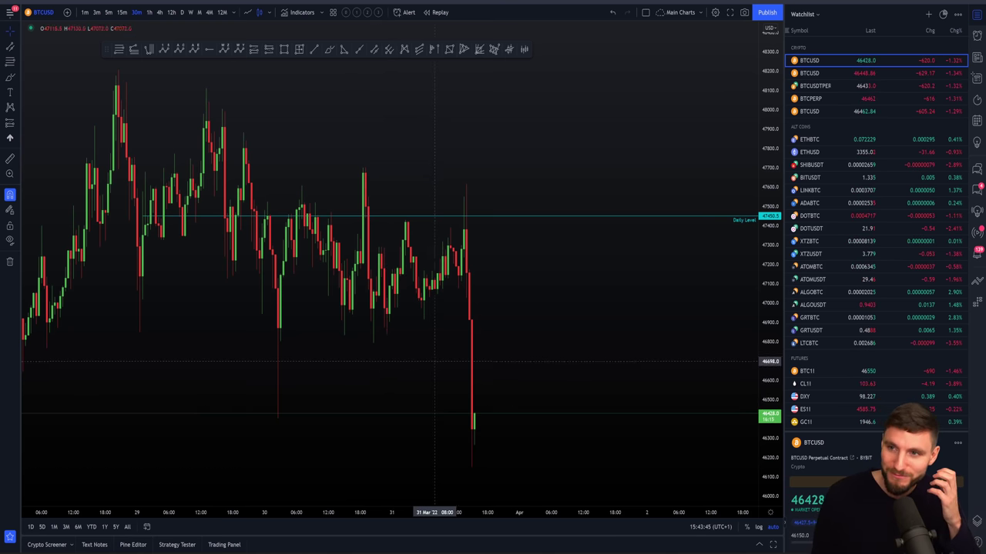
{"action": "scroll", "coordinate": [533, 312], "scroll_direction": "up", "scroll_amount": 3}
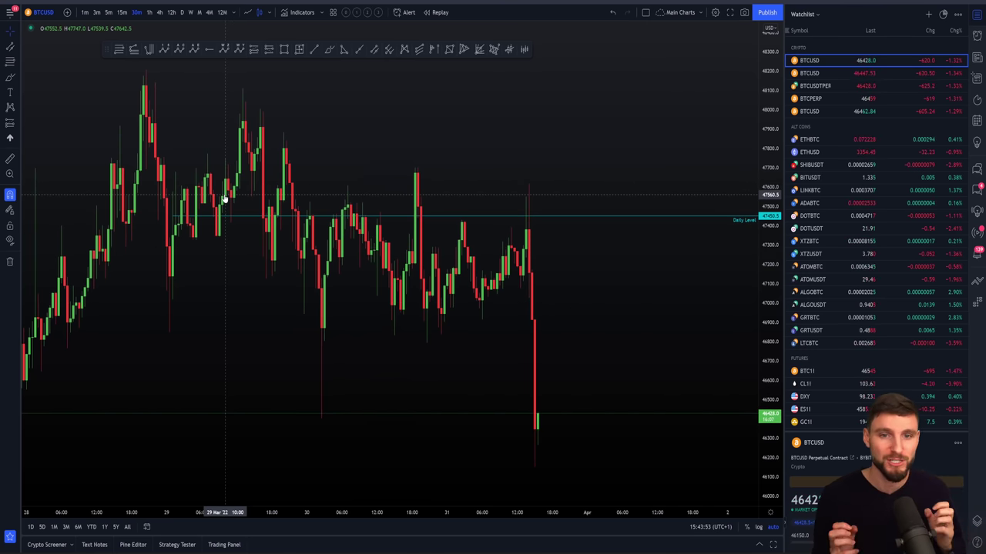
{"action": "scroll", "coordinate": [222, 194], "scroll_direction": "down", "scroll_amount": 3}
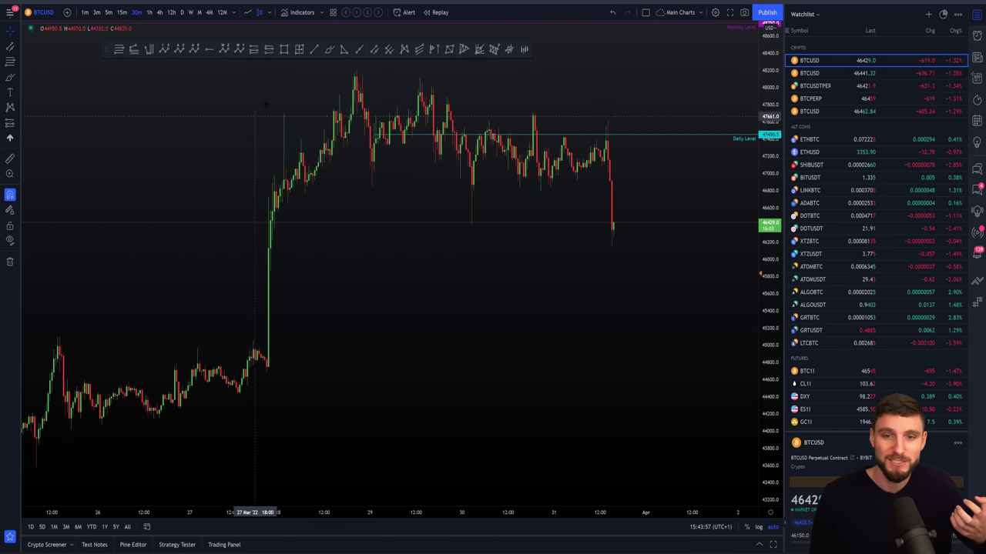
{"action": "scroll", "coordinate": [366, 162], "scroll_direction": "up", "scroll_amount": 1}
{"action": "scroll", "coordinate": [367, 162], "scroll_direction": "up", "scroll_amount": 3}
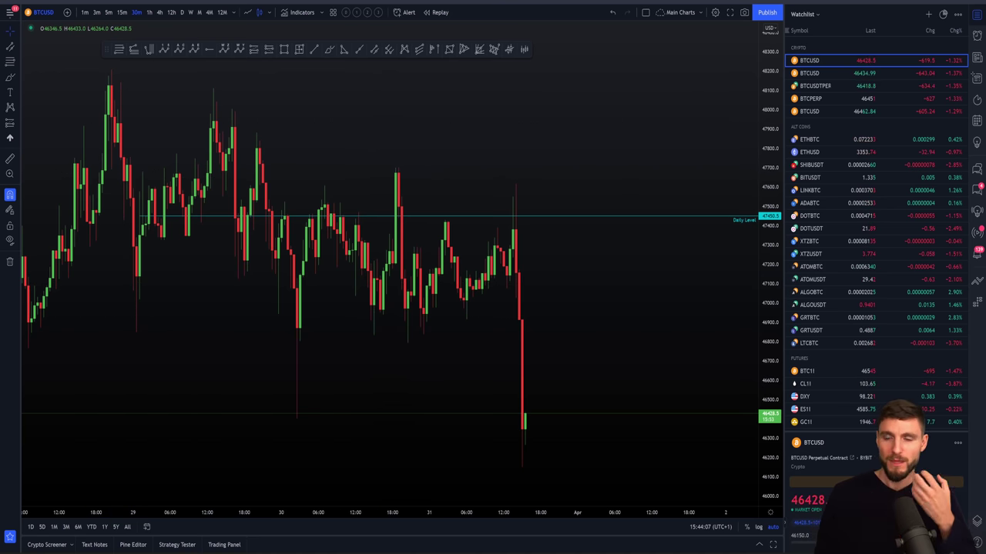
Step: Switch to Twitter and view the enlarged image of the retweeted FOMO post featuring the MMCrypto notification
{"action": "key", "text": "alt+Tab"}
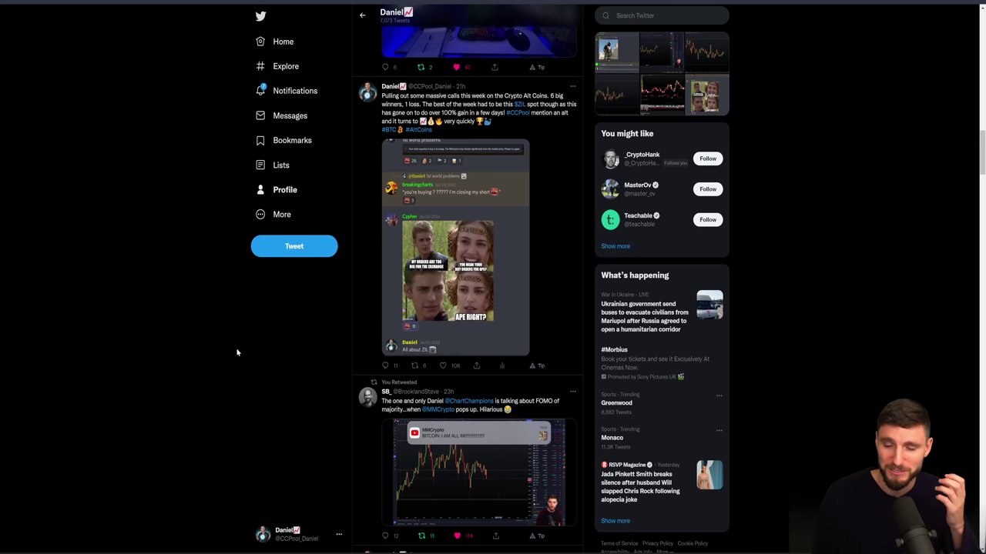
{"action": "left_click", "coordinate": [457, 472]}
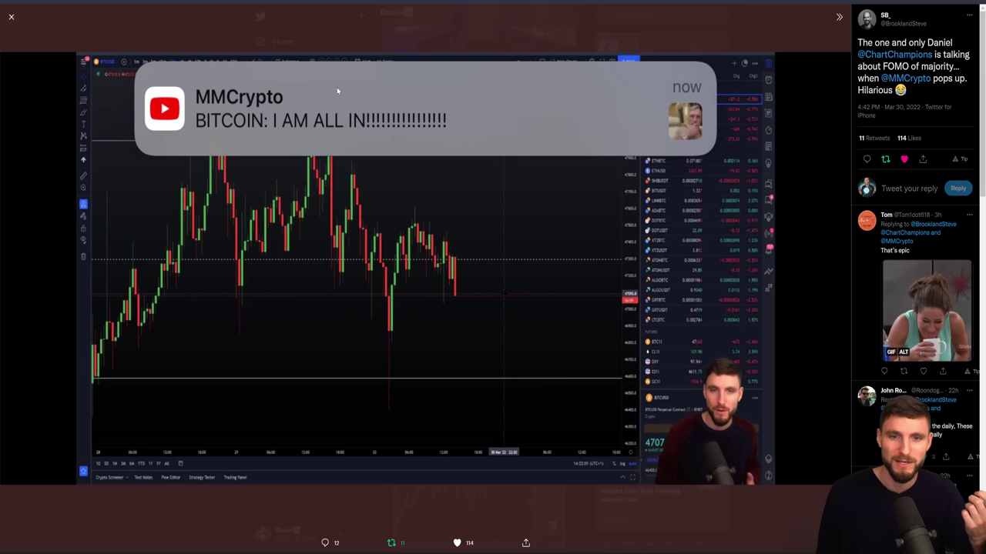
{"action": "left_click", "coordinate": [11, 17]}
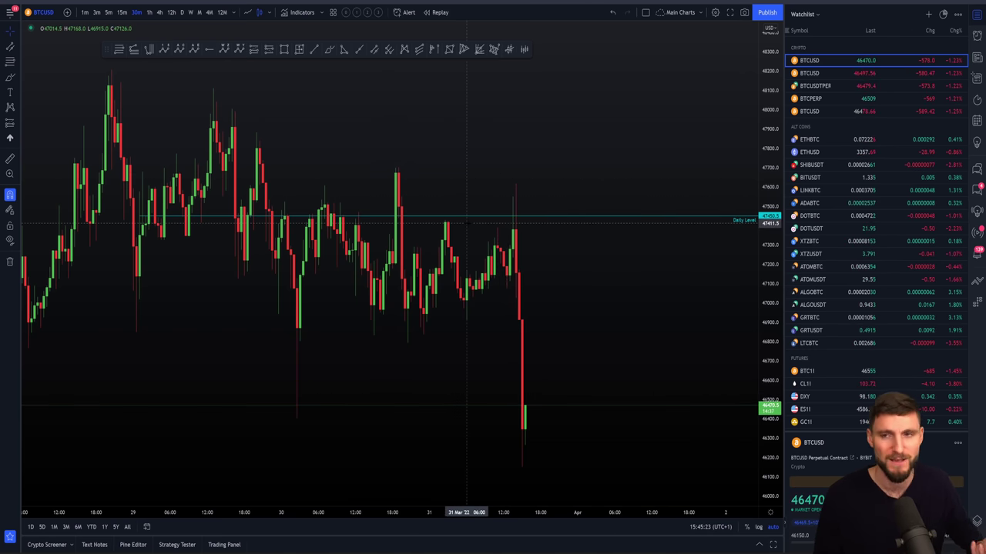
{"action": "scroll", "coordinate": [608, 288], "scroll_direction": "right", "scroll_amount": 2}
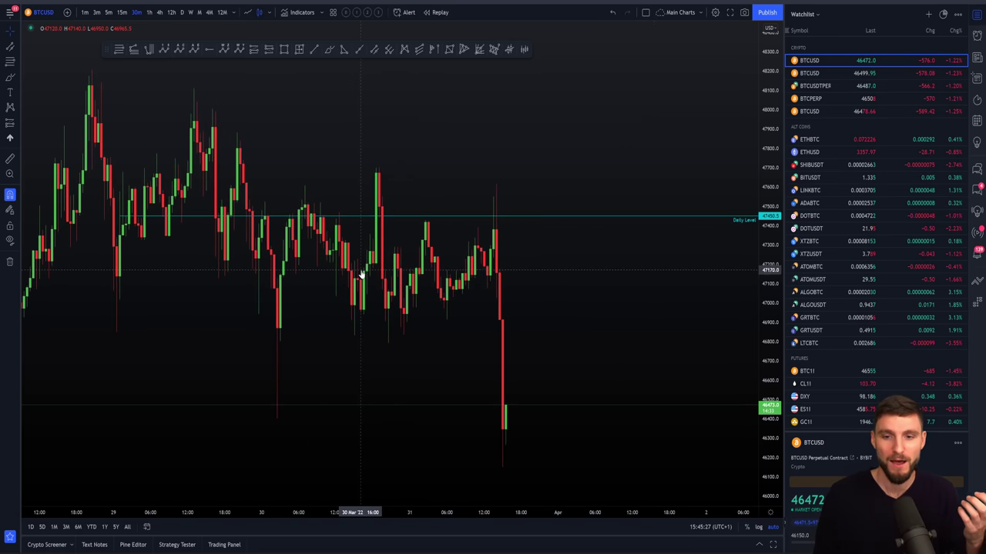
{"action": "scroll", "coordinate": [360, 275], "scroll_direction": "up", "scroll_amount": 3}
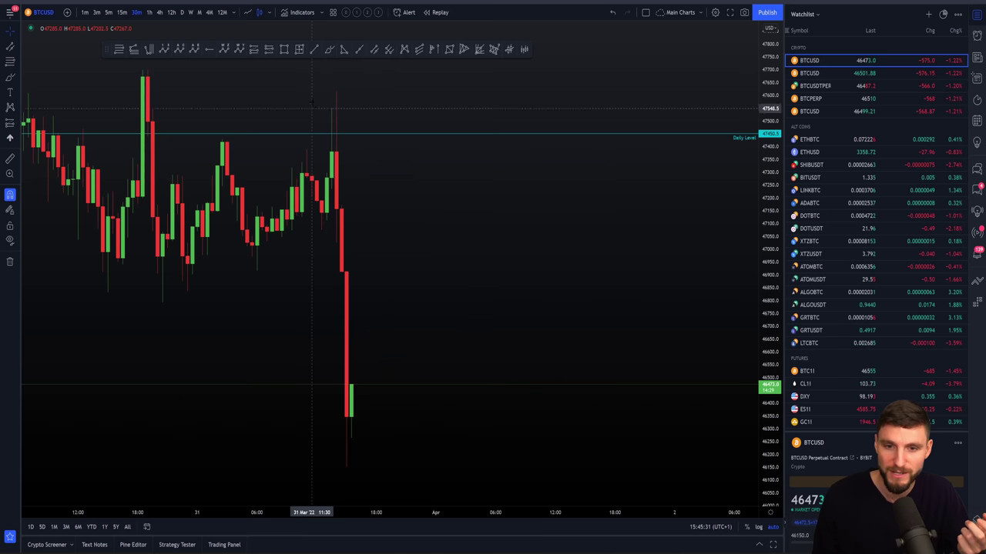
{"action": "scroll", "coordinate": [518, 274], "scroll_direction": "down", "scroll_amount": 3}
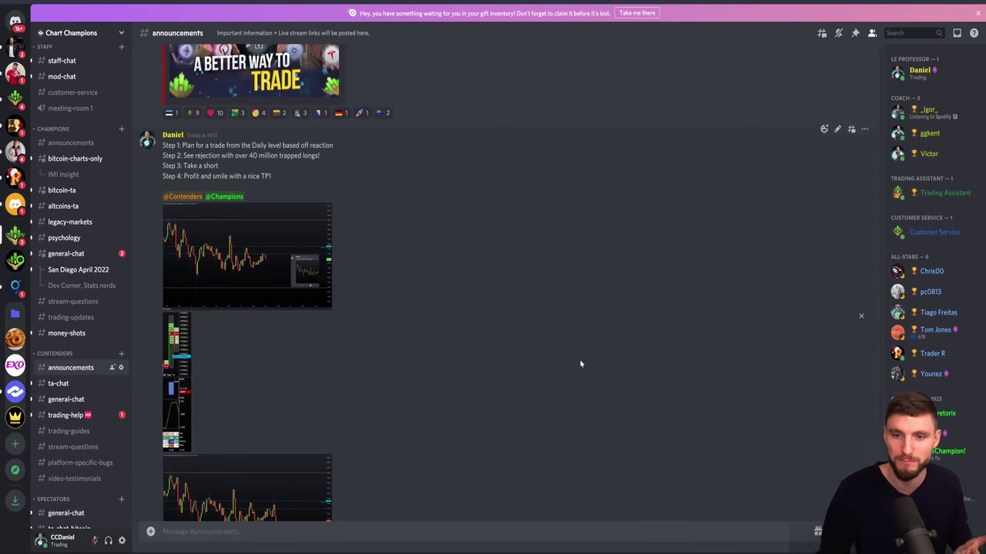
Step: In Discord's announcements channel, open the trade plan's first chart at original size and inspect its daily alert note up close
{"action": "scroll", "coordinate": [580, 363], "scroll_direction": "up", "scroll_amount": 2}
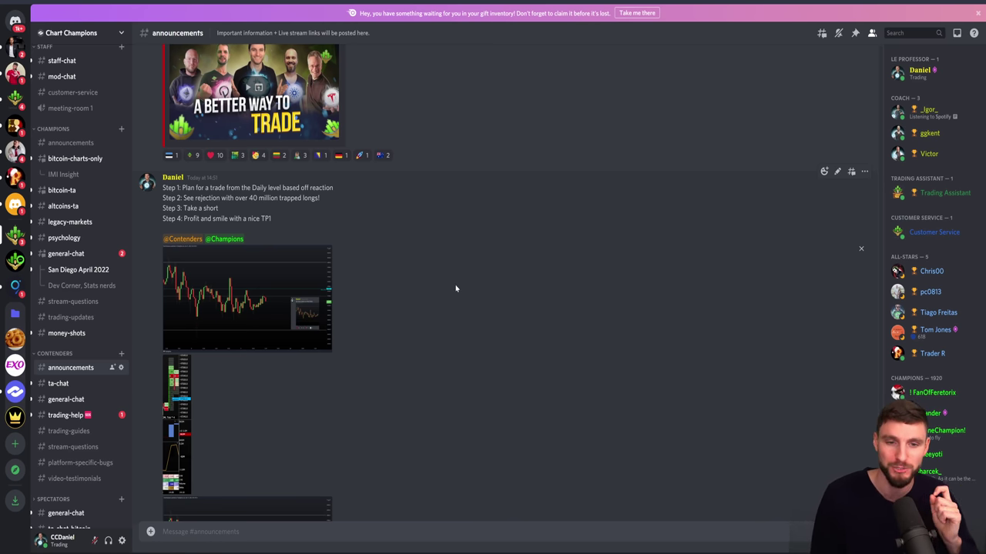
{"action": "scroll", "coordinate": [455, 288], "scroll_direction": "down", "scroll_amount": 2}
{"action": "left_click", "coordinate": [292, 207]}
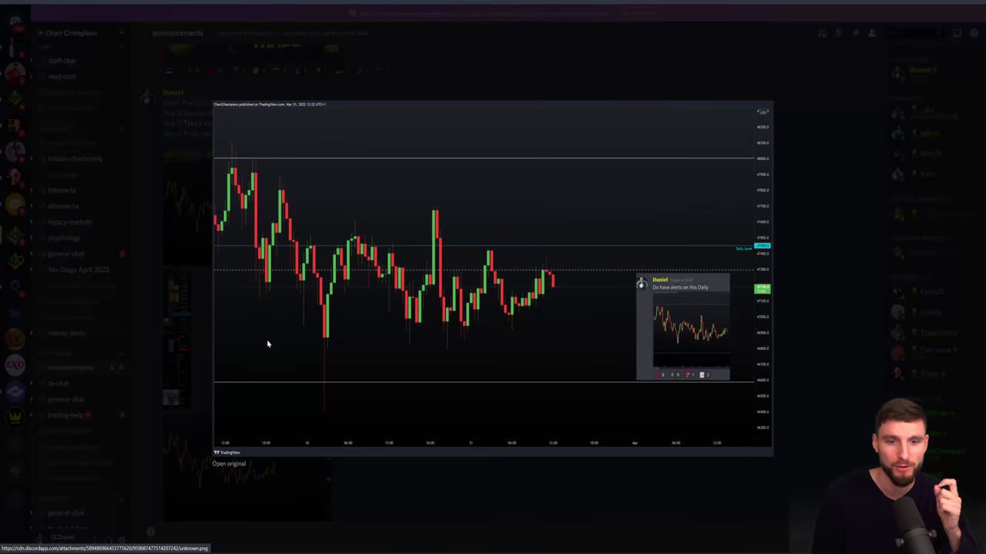
{"action": "left_click", "coordinate": [229, 464]}
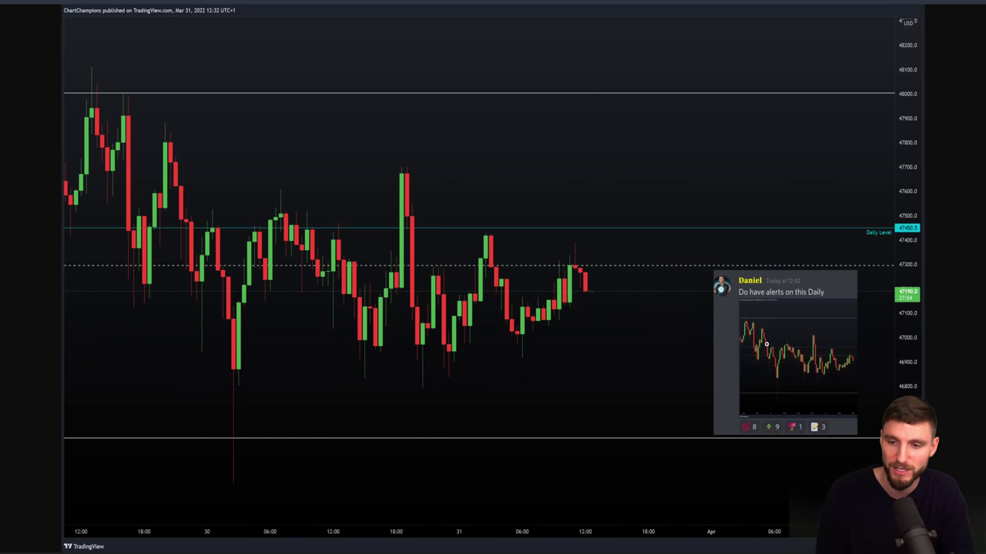
{"action": "left_click", "coordinate": [797, 311]}
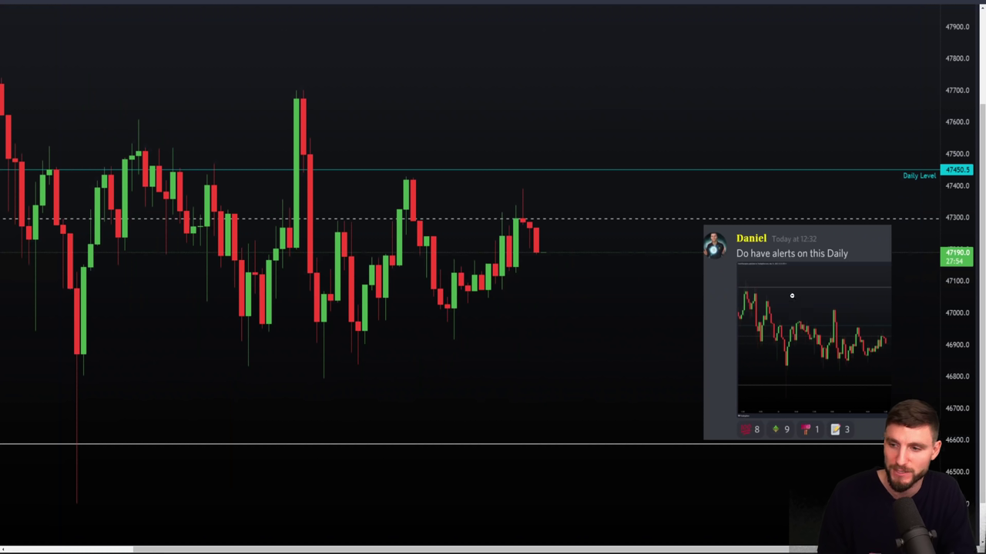
{"action": "left_click", "coordinate": [798, 254]}
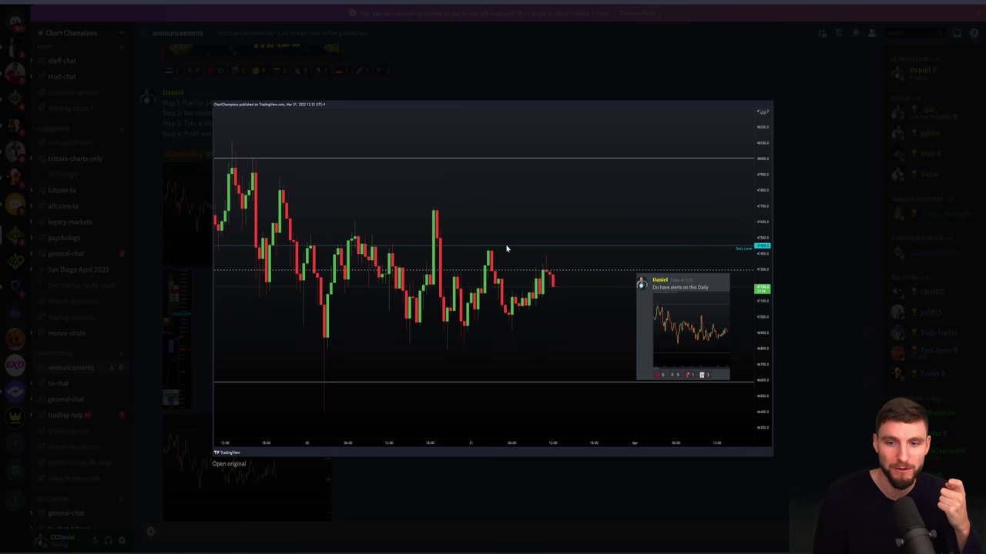
{"action": "left_click", "coordinate": [788, 261]}
Step: View the trade post's last chart and open its order-flow screenshot at original size
{"action": "left_click", "coordinate": [261, 423]}
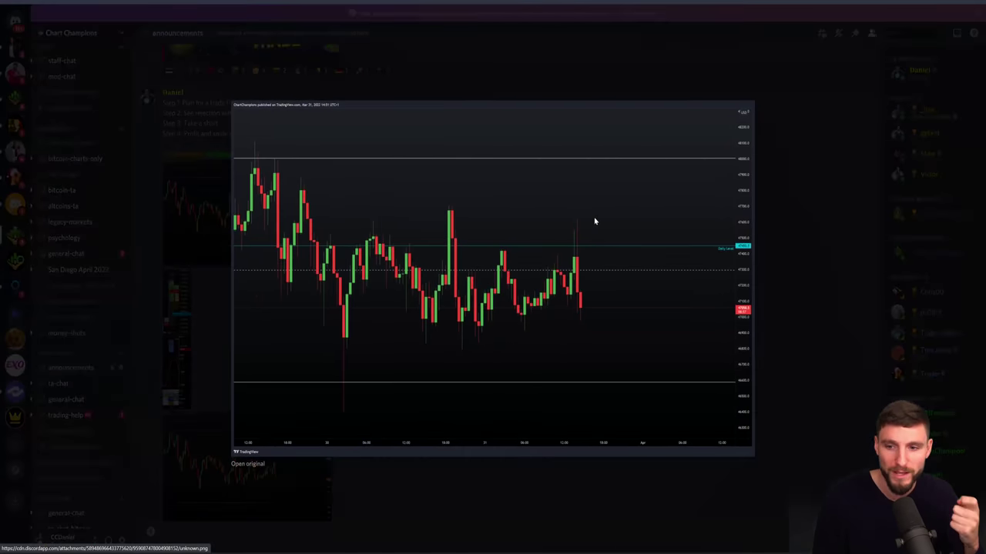
{"action": "left_click", "coordinate": [786, 191]}
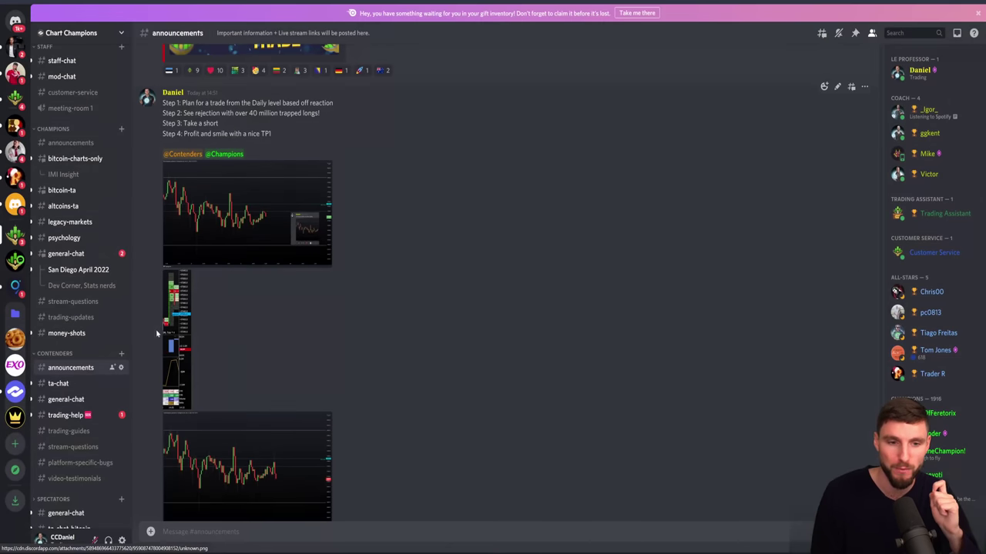
{"action": "left_click", "coordinate": [178, 331]}
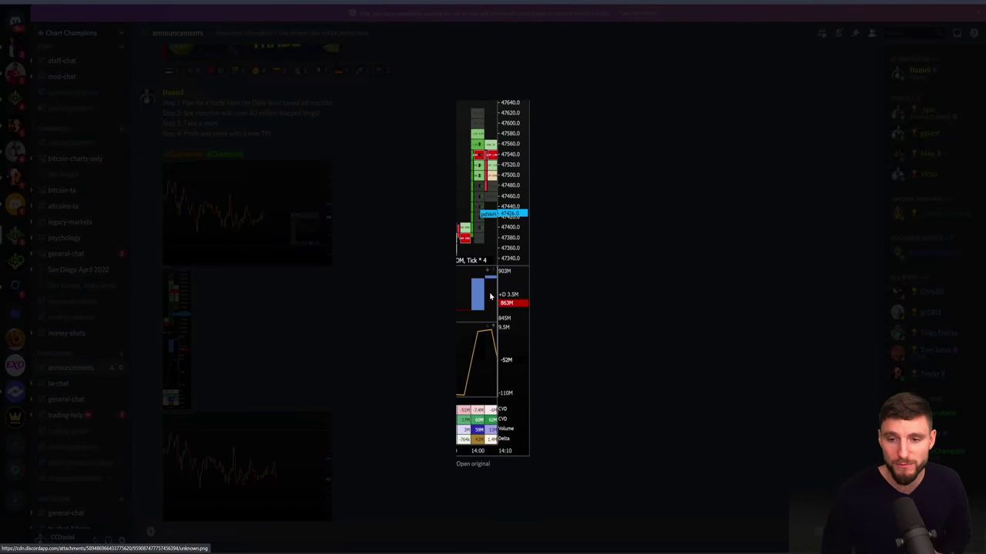
{"action": "left_click", "coordinate": [472, 465]}
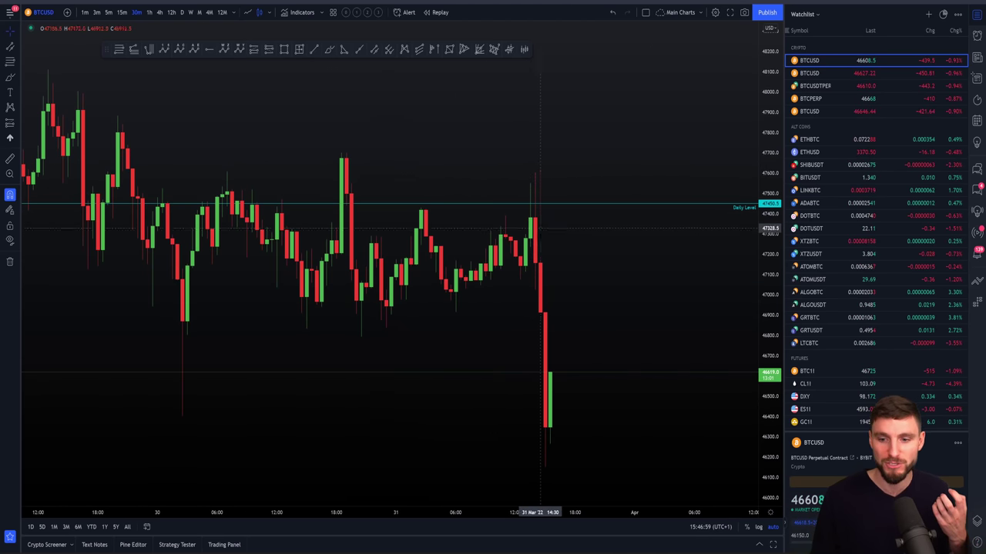
{"action": "scroll", "coordinate": [601, 416], "scroll_direction": "down", "scroll_amount": 3}
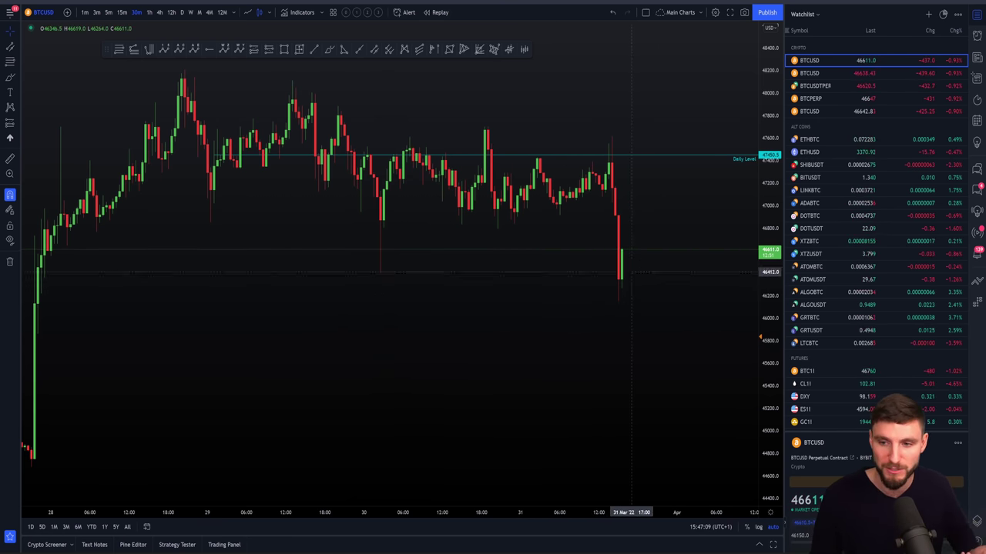
{"action": "scroll", "coordinate": [593, 266], "scroll_direction": "up", "scroll_amount": 2}
{"action": "scroll", "coordinate": [629, 268], "scroll_direction": "up", "scroll_amount": 2}
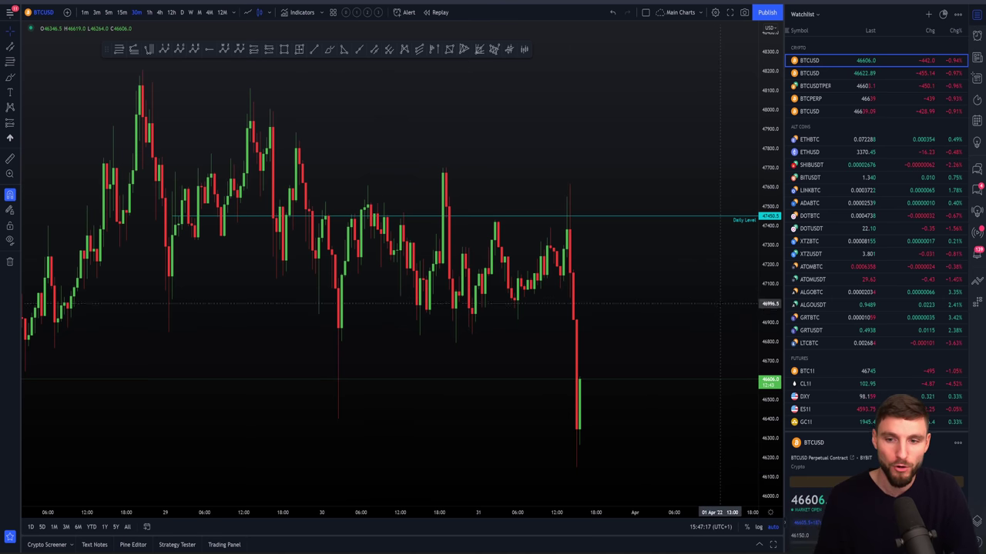
{"action": "scroll", "coordinate": [694, 246], "scroll_direction": "down", "scroll_amount": 3}
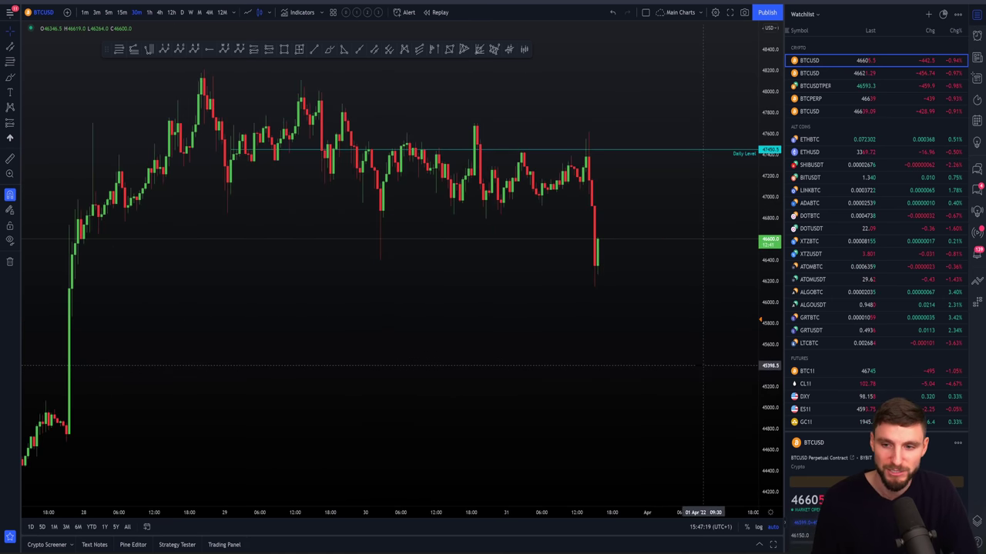
{"action": "scroll", "coordinate": [603, 368], "scroll_direction": "up", "scroll_amount": 3}
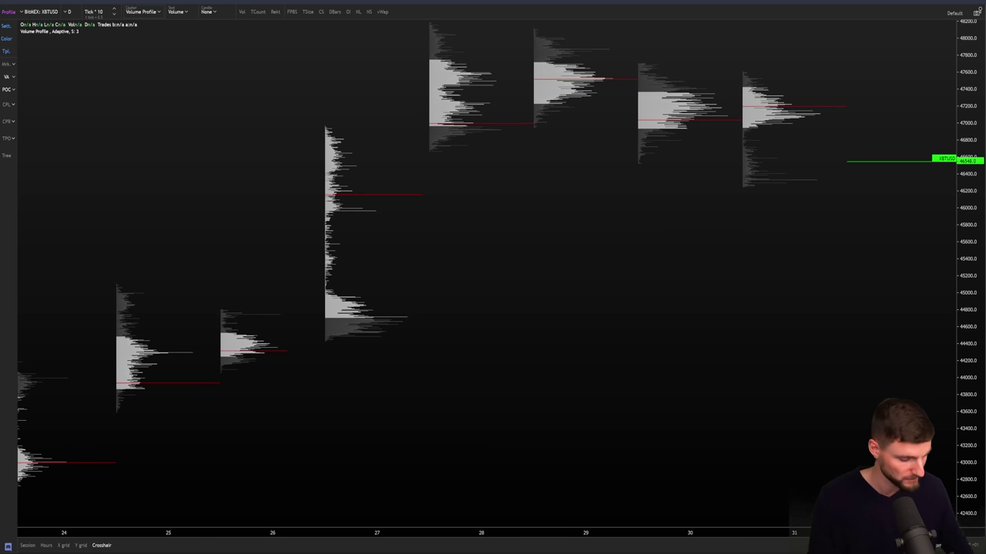
Step: Show the Bybit BTCUSD 30-minute delta cluster chart and inspect its footprint candles around the latest sell-off
{"action": "key", "text": "1"}
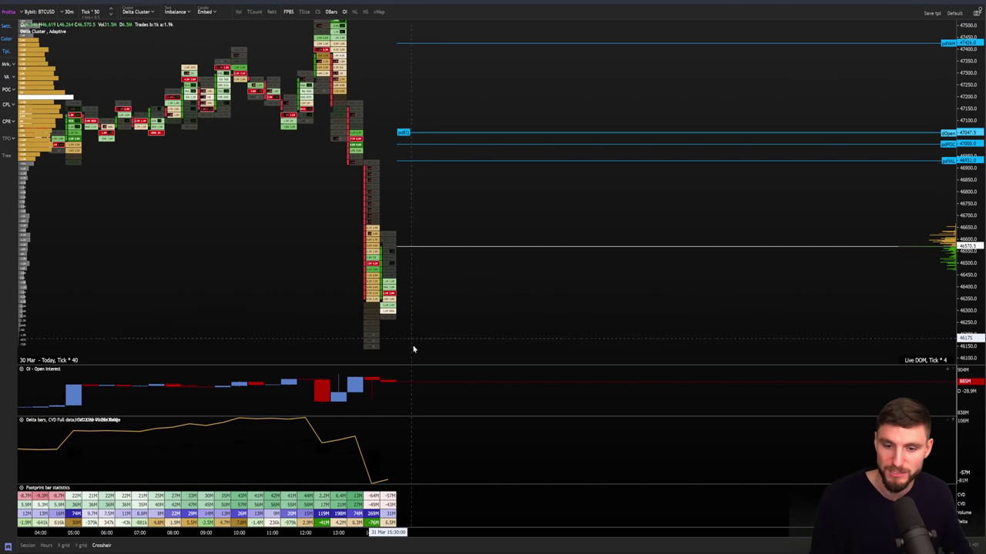
{"action": "left_click_drag", "start_coordinate": [412, 346], "coordinate": [578, 278]}
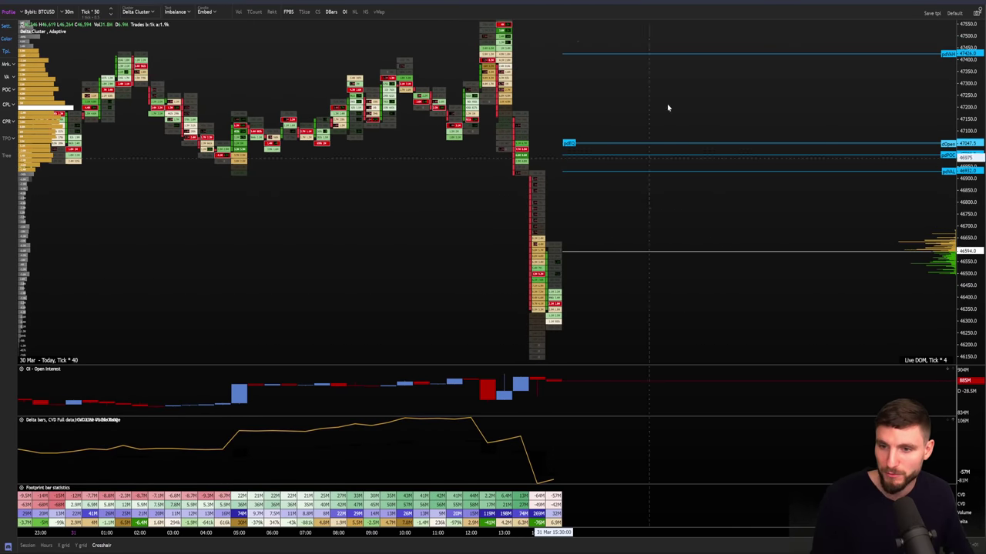
Step: Return to TradingView and draw a fixed range volume profile on BTCUSD from 27 March 23:00 to 31 March 16:00
{"action": "key", "text": "alt+Tab"}
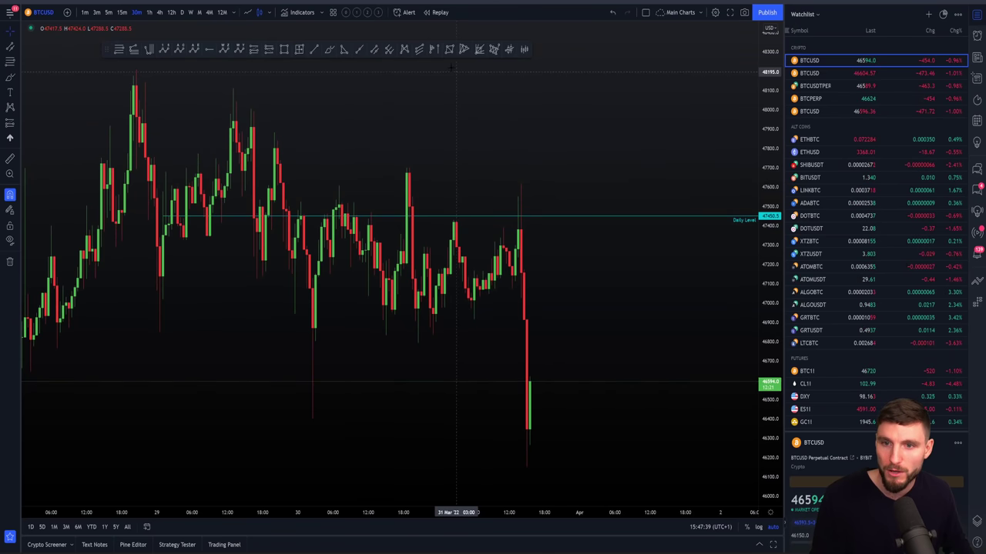
{"action": "scroll", "coordinate": [548, 269], "scroll_direction": "down", "scroll_amount": 3}
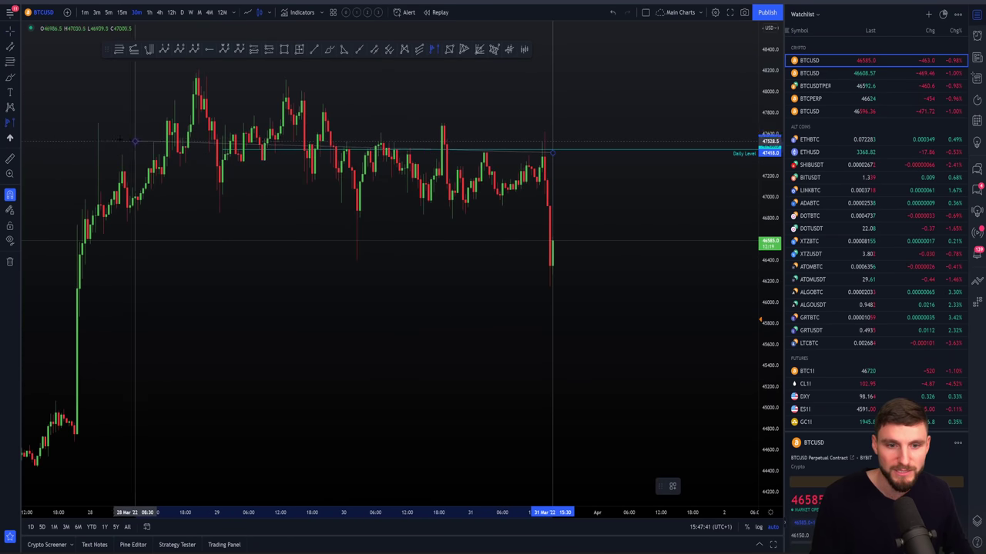
{"action": "scroll", "coordinate": [738, 307], "scroll_direction": "up", "scroll_amount": 2}
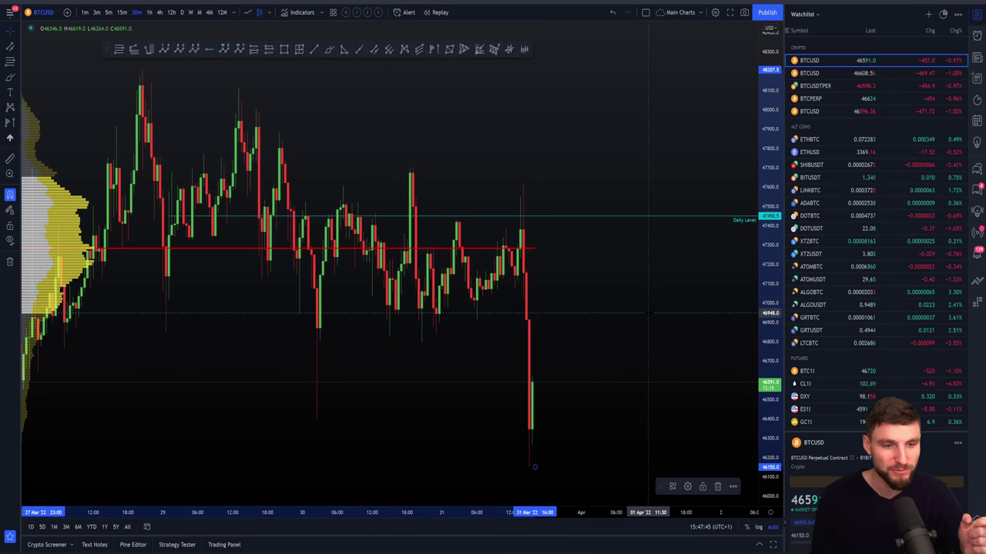
{"action": "left_click", "coordinate": [648, 314]}
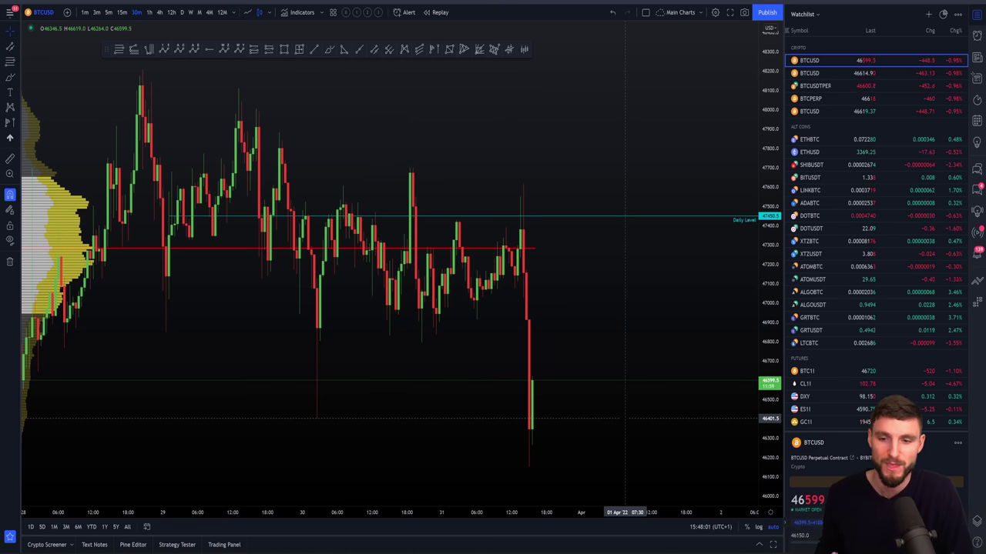
Step: Brush a bounce-and-drop path from the latest BTCUSD candle up to about 46,950, delete it, and cross-mark the sell-off low
{"action": "left_click", "coordinate": [329, 48]}
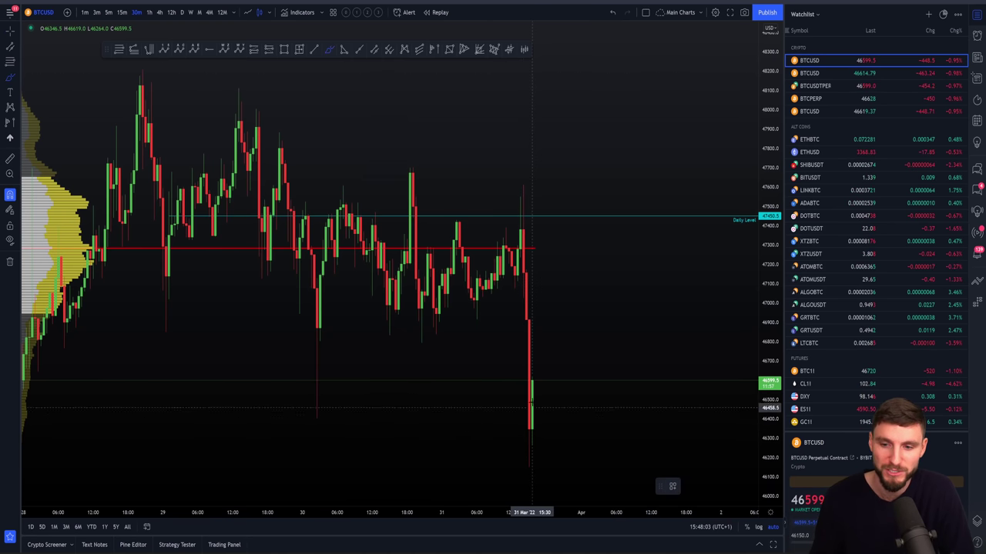
{"action": "mouse_move", "coordinate": [531, 379]}
{"action": "left_mouse_down"}
{"action": "mouse_move", "coordinate": [574, 314]}
{"action": "mouse_move", "coordinate": [599, 363]}
{"action": "left_mouse_up"}
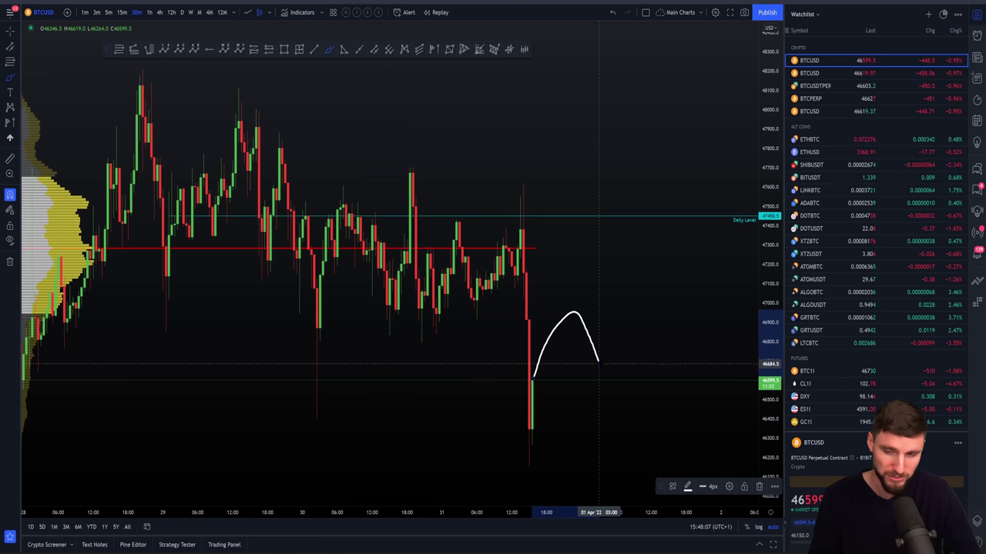
{"action": "key", "text": "Delete"}
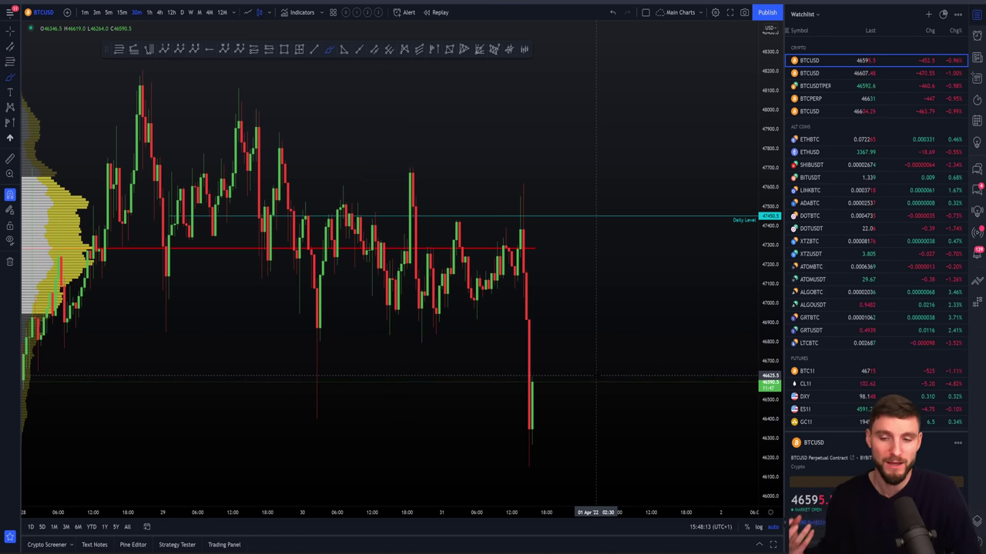
{"action": "left_click_drag", "start_coordinate": [519, 451], "coordinate": [532, 469]}
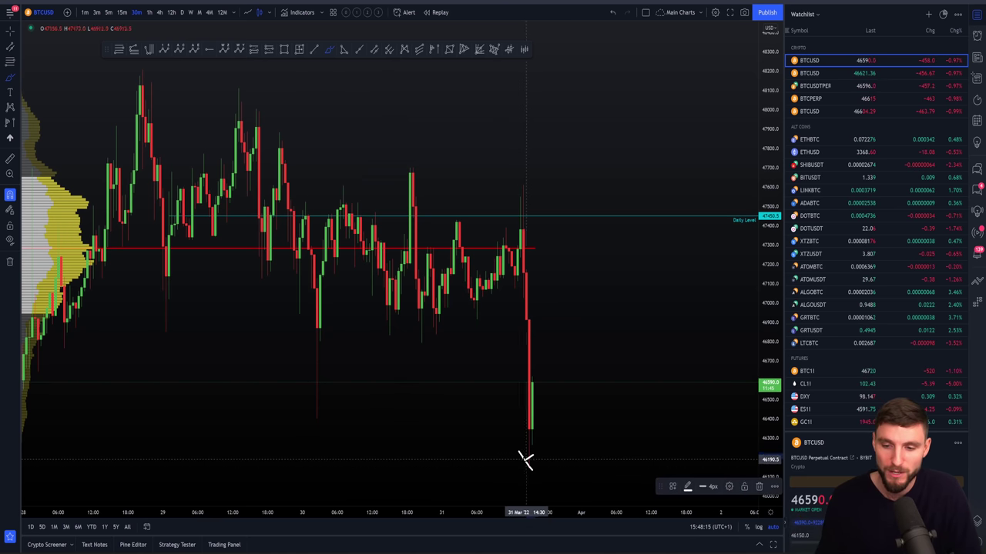
Step: Brush a steep upward path from the latest candle to about 48,100, delete it, and mark the candle rejecting at the daily level
{"action": "scroll", "coordinate": [588, 443], "scroll_direction": "down", "scroll_amount": 5}
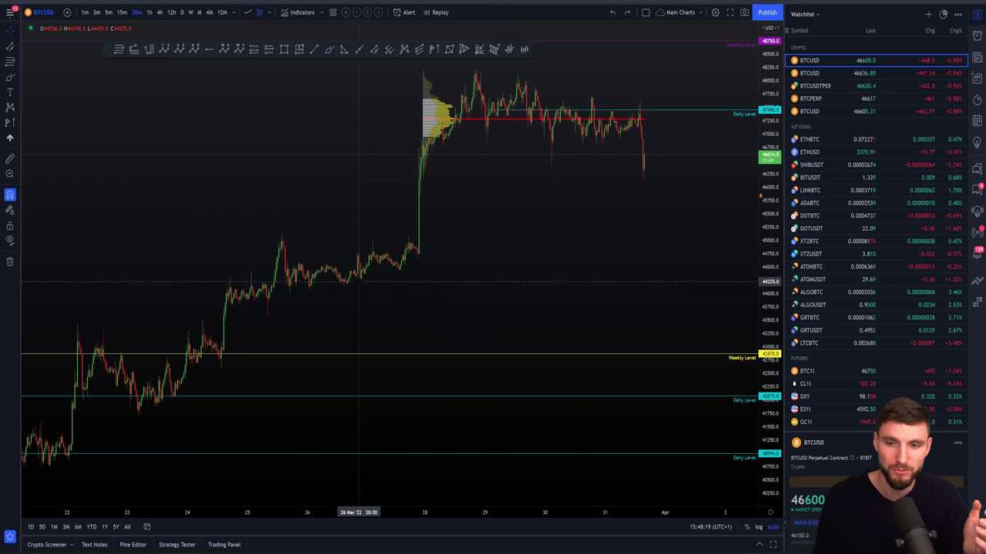
{"action": "scroll", "coordinate": [358, 284], "scroll_direction": "up", "scroll_amount": 3}
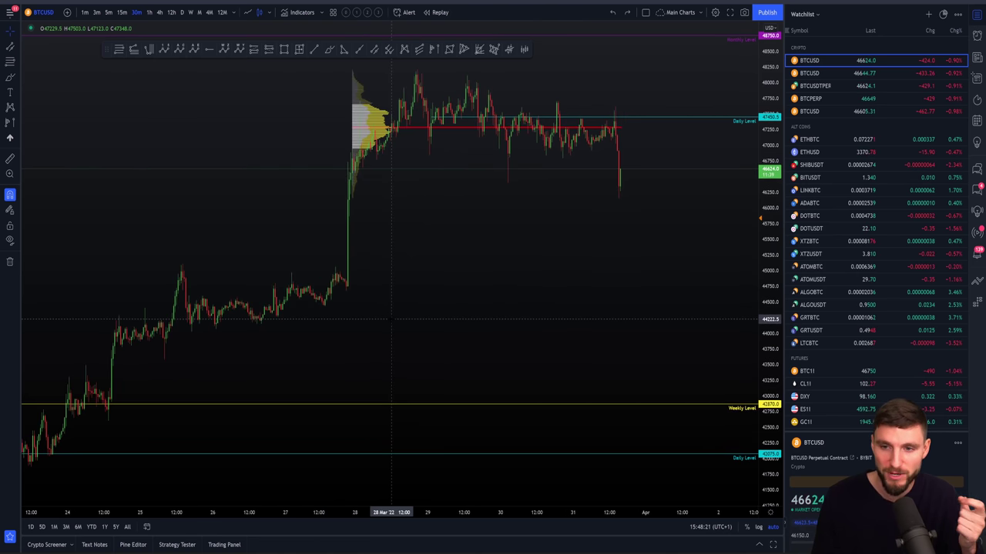
{"action": "scroll", "coordinate": [395, 326], "scroll_direction": "up", "scroll_amount": 4}
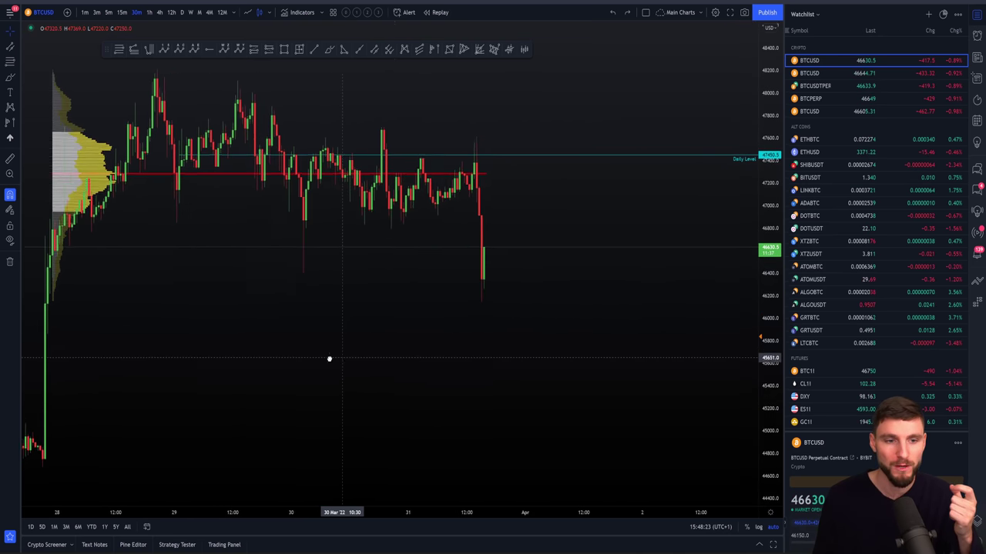
{"action": "scroll", "coordinate": [319, 360], "scroll_direction": "up", "scroll_amount": 3}
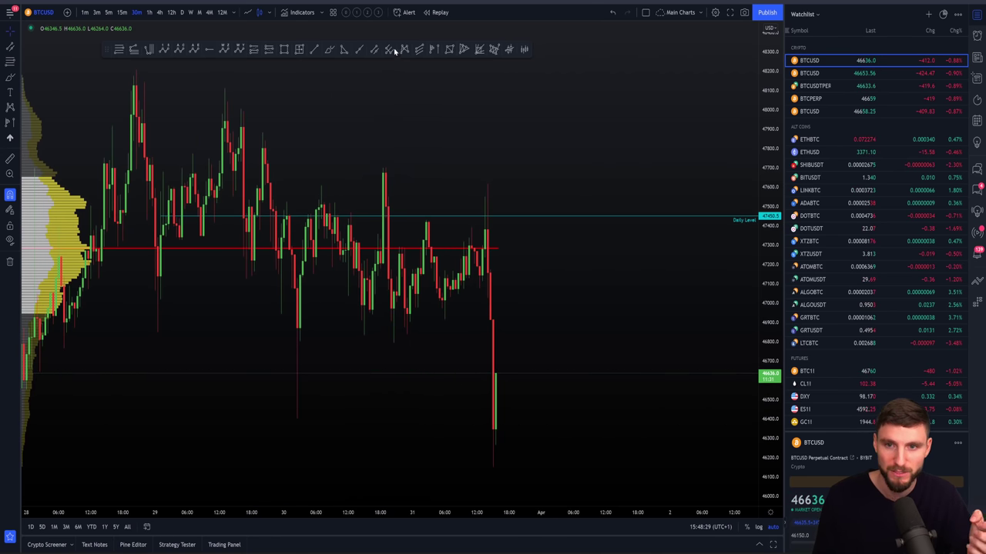
{"action": "left_click", "coordinate": [330, 49]}
{"action": "left_click_drag", "start_coordinate": [499, 374], "coordinate": [626, 91]}
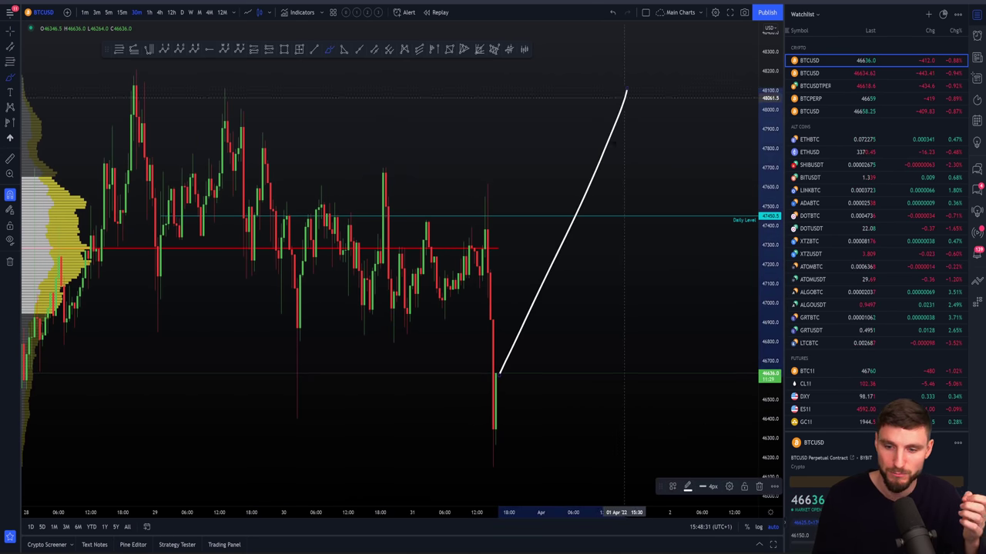
{"action": "key", "text": "Delete"}
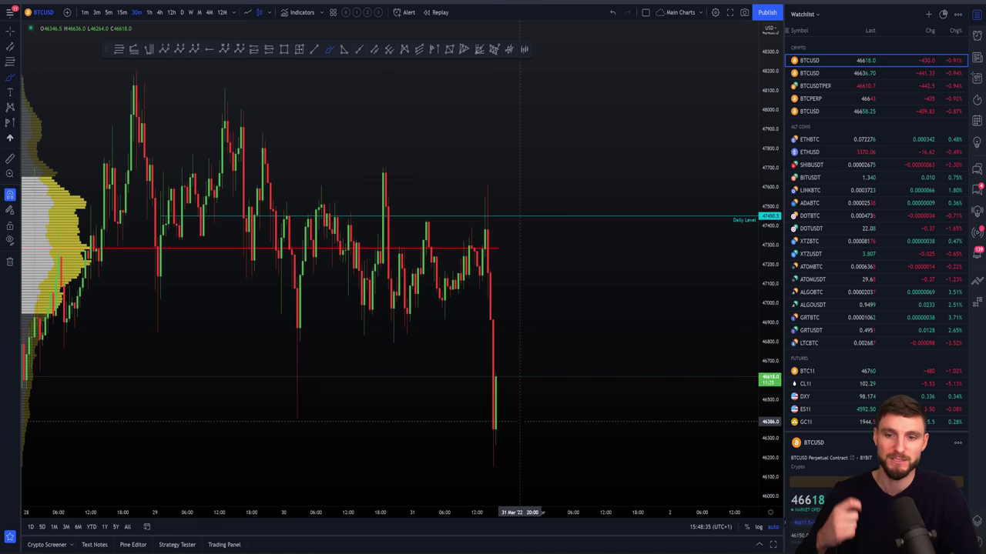
{"action": "left_click_drag", "start_coordinate": [484, 225], "coordinate": [490, 223]}
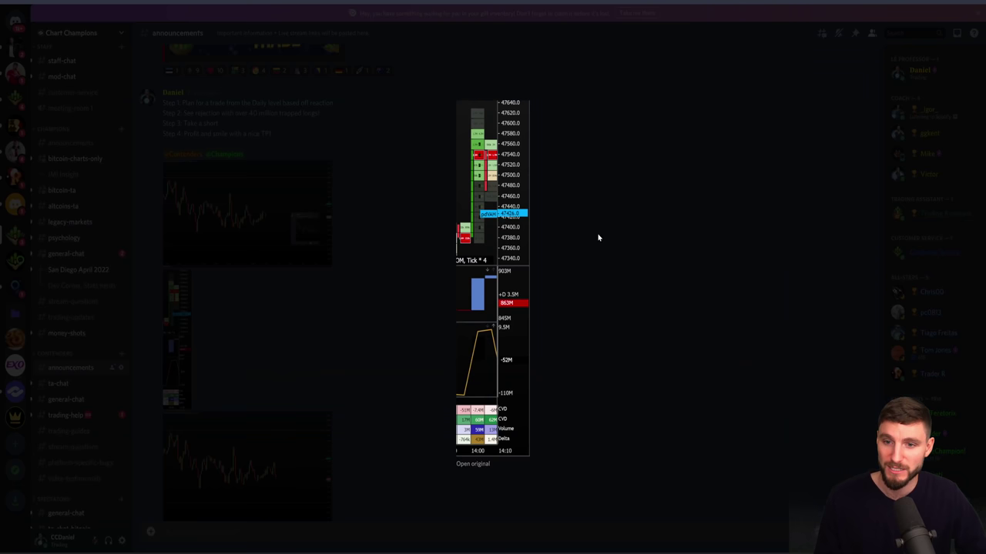
Step: In the Discord announcements post, close the order-flow screenshot and open the trade plan's first chart
{"action": "left_click", "coordinate": [591, 278]}
{"action": "left_click", "coordinate": [229, 198]}
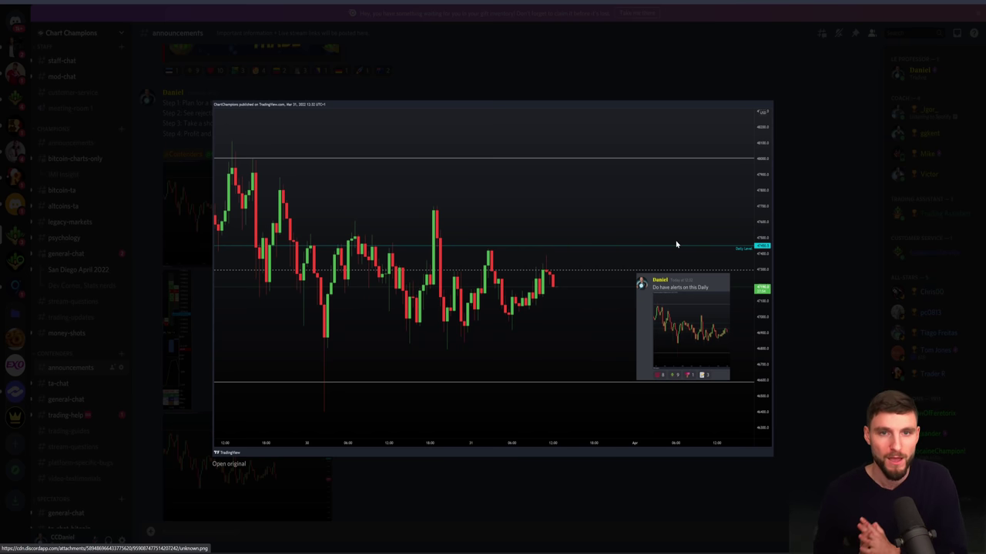
Step: Return to TradingView, brush a short upward path from the latest candle to about 46,920, and delete it
{"action": "key", "text": "alt+Tab"}
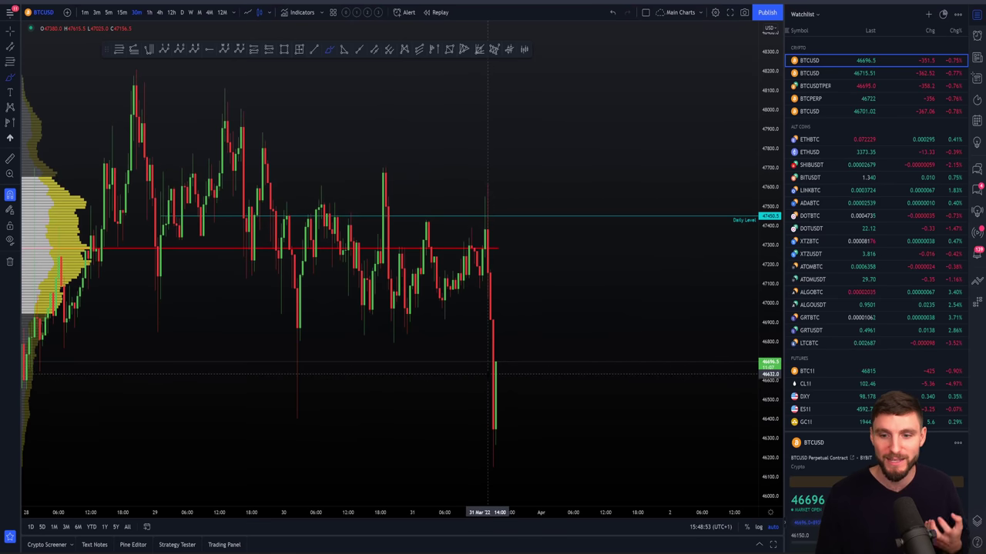
{"action": "left_click_drag", "start_coordinate": [499, 356], "coordinate": [518, 315]}
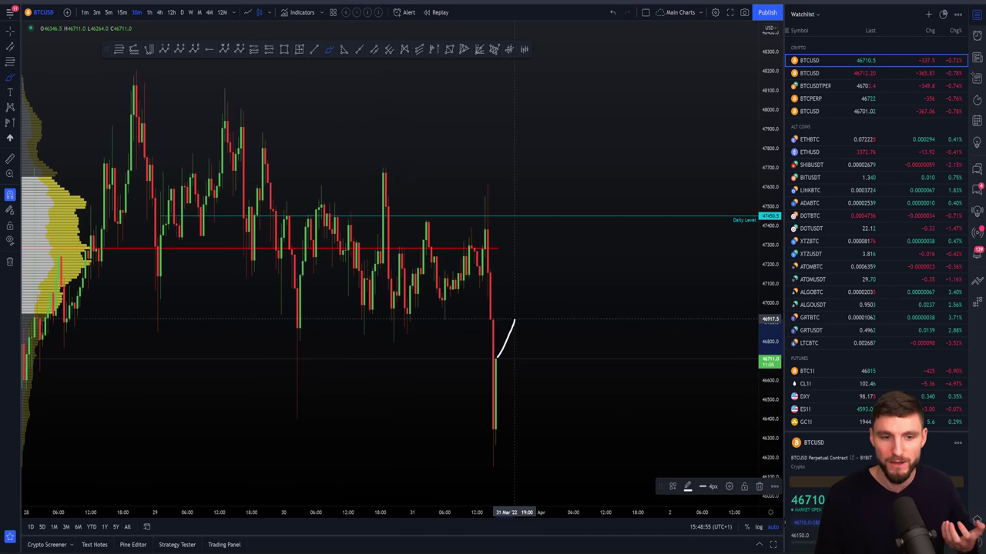
{"action": "key", "text": "Delete"}
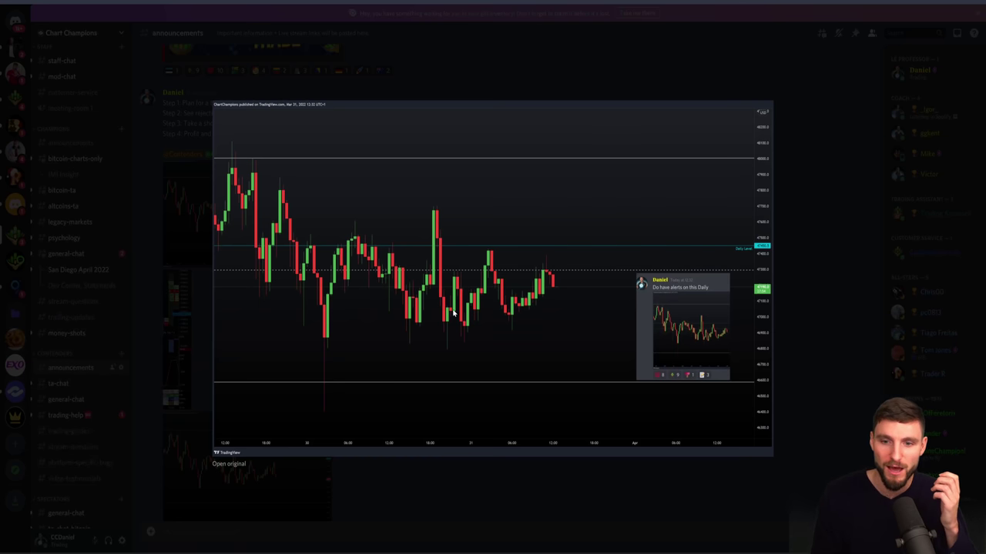
Step: Back in Discord, close the trade plan chart, view the post's order-flow screenshot again, and close it
{"action": "left_click", "coordinate": [676, 65]}
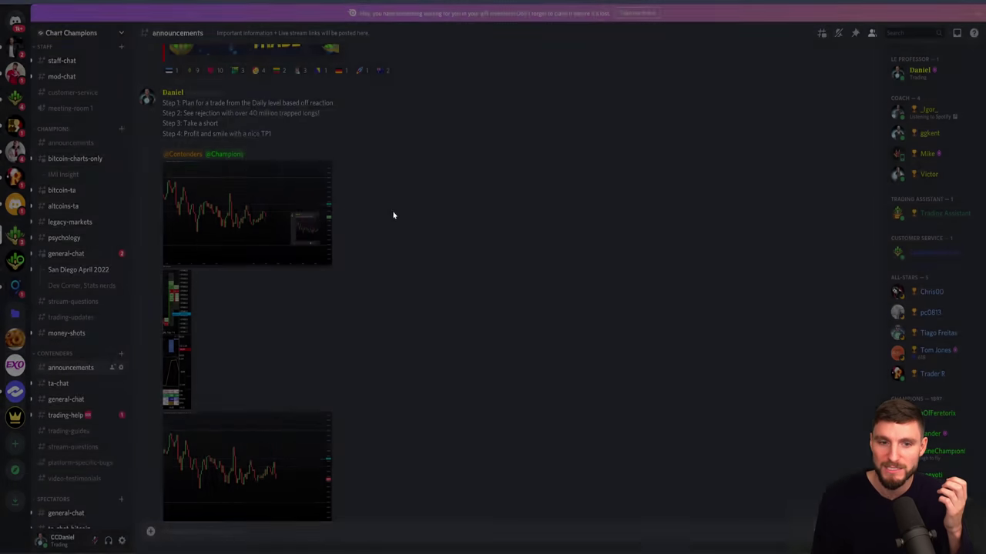
{"action": "left_click", "coordinate": [186, 345]}
{"action": "left_click", "coordinate": [610, 234]}
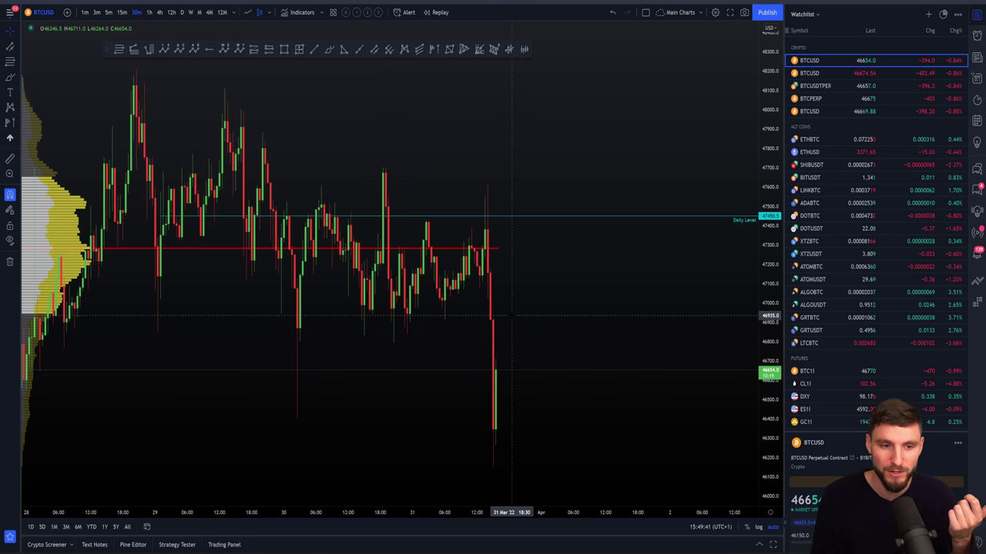
Step: On the TradingView chart, brush strokes from the latest candle up towards the red volume-profile line and undo them all
{"action": "left_click", "coordinate": [328, 48]}
{"action": "left_click_drag", "start_coordinate": [497, 356], "coordinate": [537, 348]}
{"action": "mouse_move", "coordinate": [510, 316]}
{"action": "left_mouse_down"}
{"action": "mouse_move", "coordinate": [531, 316]}
{"action": "mouse_move", "coordinate": [549, 280]}
{"action": "left_mouse_up"}
{"action": "left_click_drag", "start_coordinate": [534, 244], "coordinate": [555, 243]}
{"action": "key", "text": "ctrl+z"}
{"action": "key", "text": "ctrl+z"}
{"action": "key", "text": "ctrl+z"}
{"action": "key", "text": "ctrl+z"}
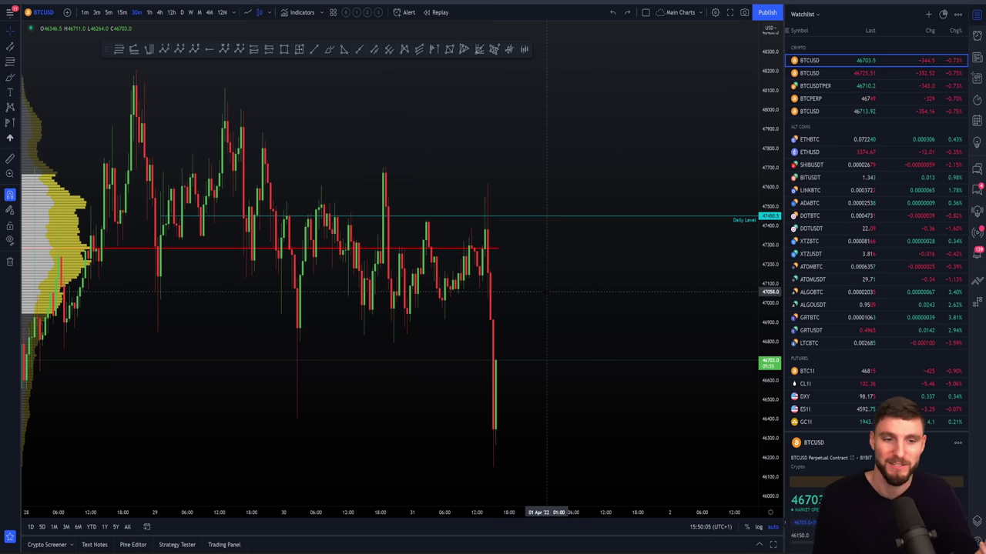
Step: Switch to the ChartChampions portal dashboard and look through its list of recent Video Library entries
{"action": "scroll", "coordinate": [547, 291], "scroll_direction": "right", "scroll_amount": 2}
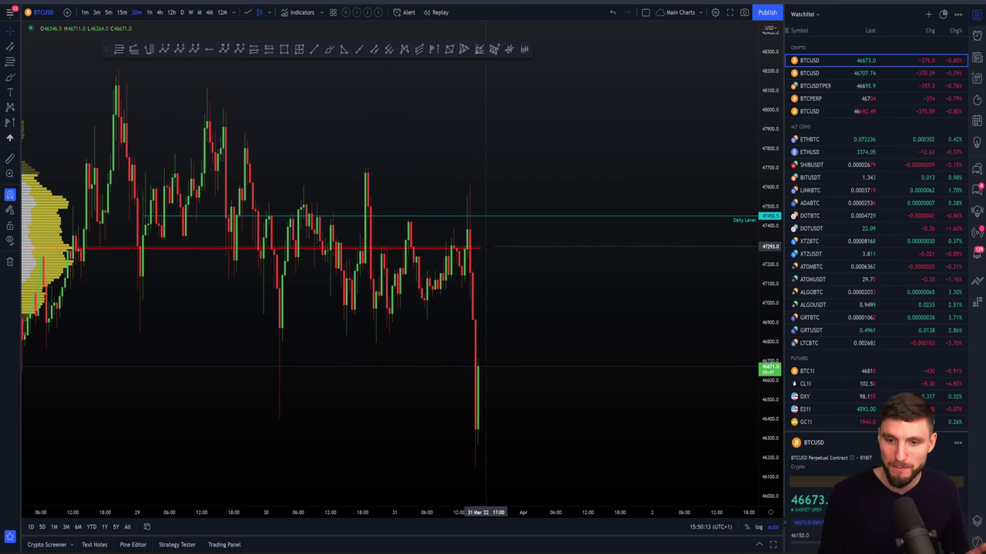
{"action": "key", "text": "alt+Tab"}
{"action": "key", "text": "alt+Tab"}
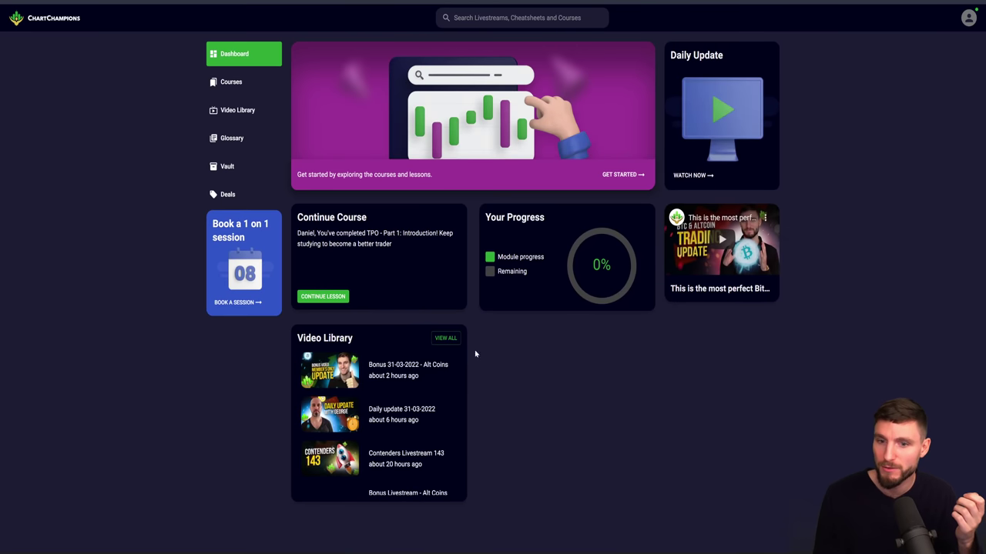
{"action": "scroll", "coordinate": [347, 487], "scroll_direction": "down", "scroll_amount": 1}
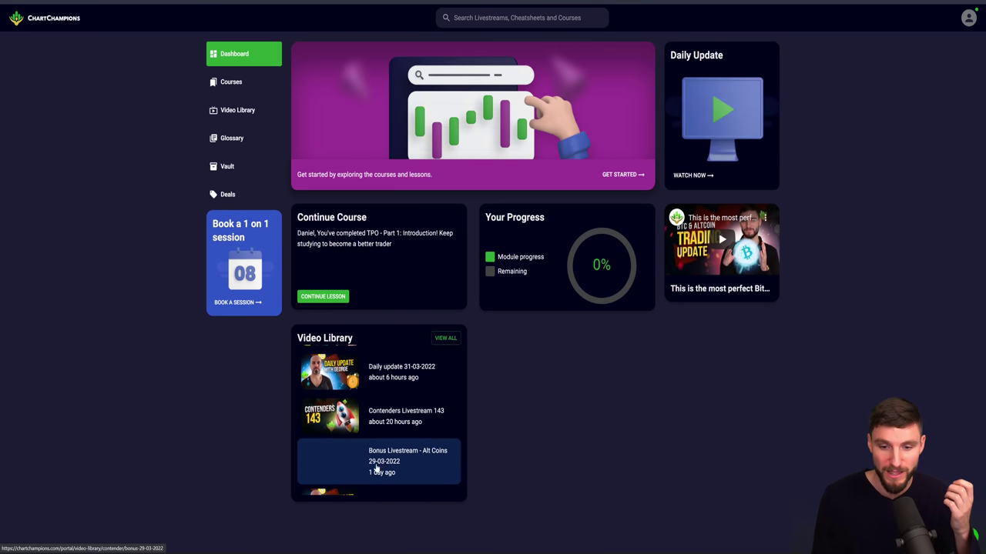
{"action": "scroll", "coordinate": [417, 469], "scroll_direction": "up", "scroll_amount": 1}
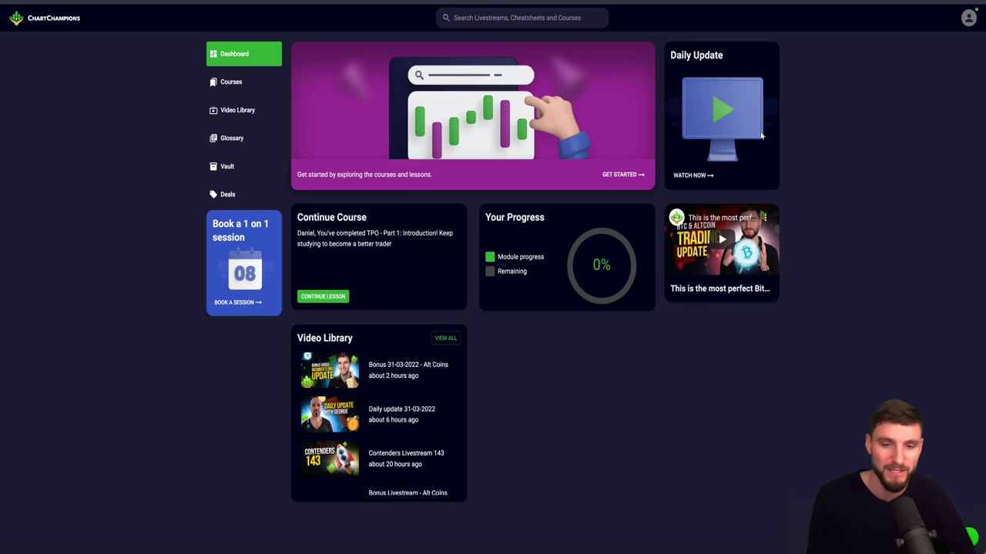
Step: Switch to Twitter, browse the profile's posts, and read the retweeted hedging livestream tweet with its replies
{"action": "key", "text": "alt+Tab"}
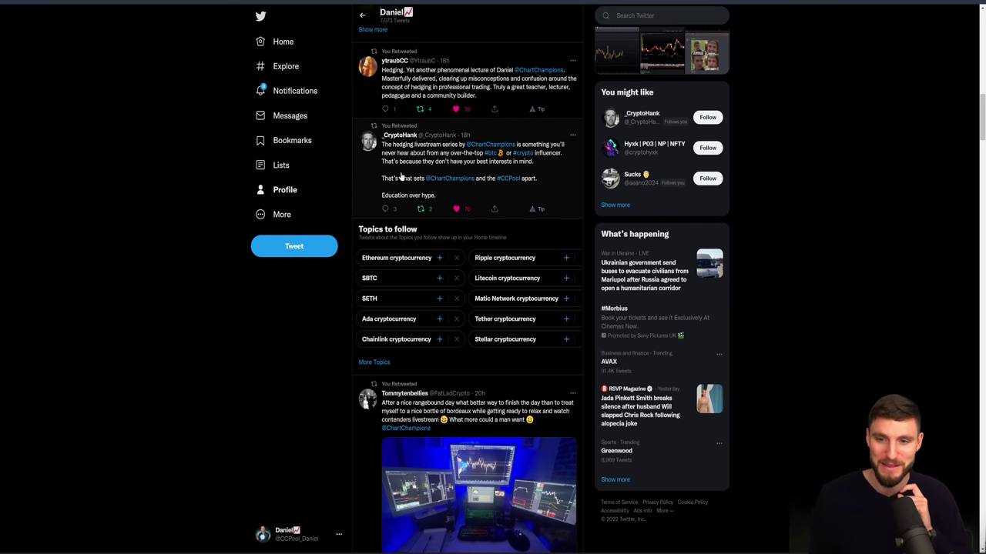
{"action": "left_click", "coordinate": [401, 177]}
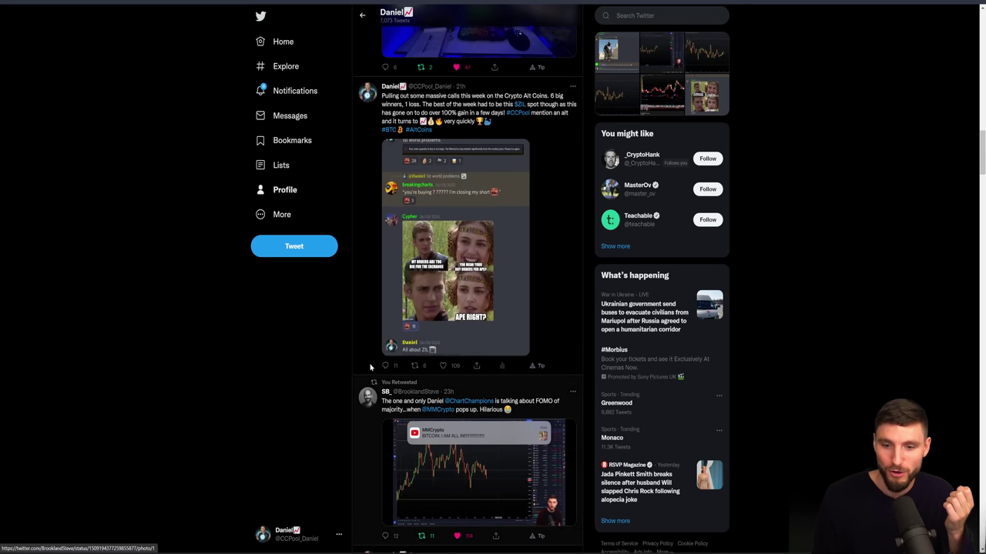
{"action": "left_click", "coordinate": [473, 462]}
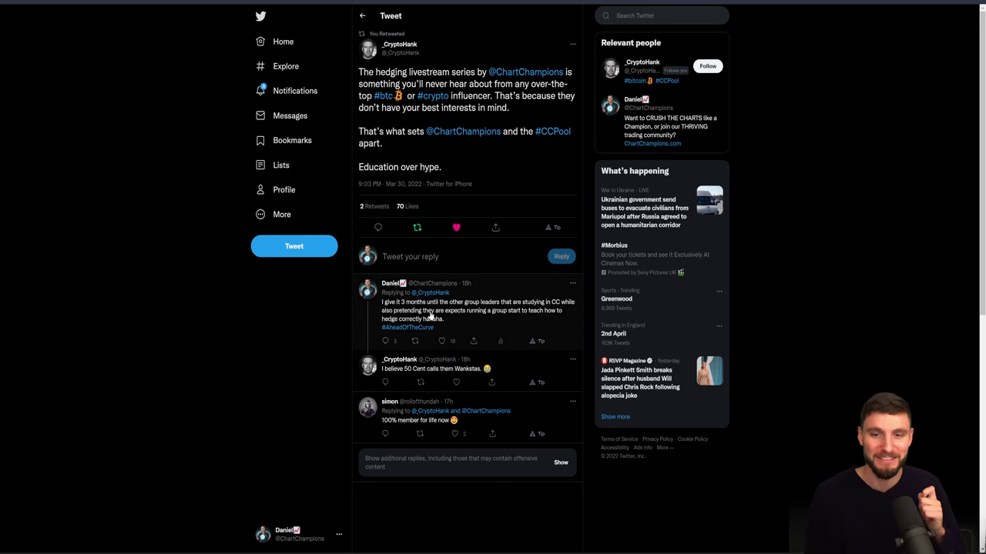
{"action": "scroll", "coordinate": [465, 286], "scroll_direction": "down", "scroll_amount": 1}
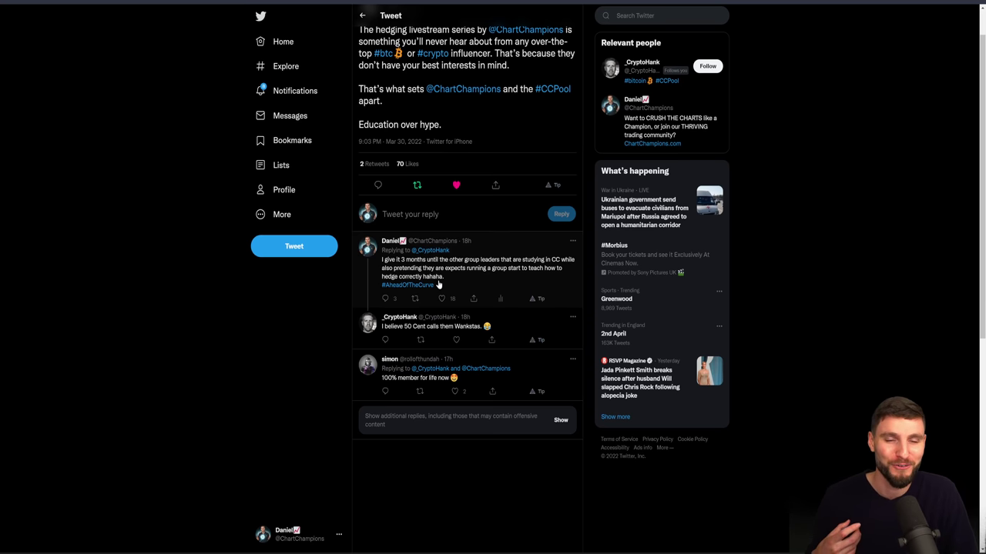
{"action": "scroll", "coordinate": [416, 271], "scroll_direction": "up", "scroll_amount": 1}
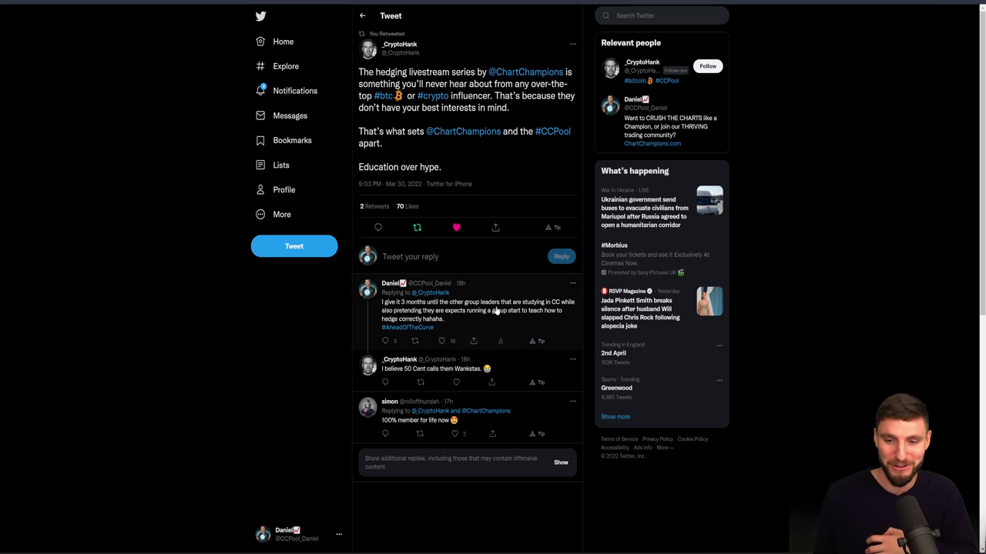
{"action": "left_click", "coordinate": [462, 323]}
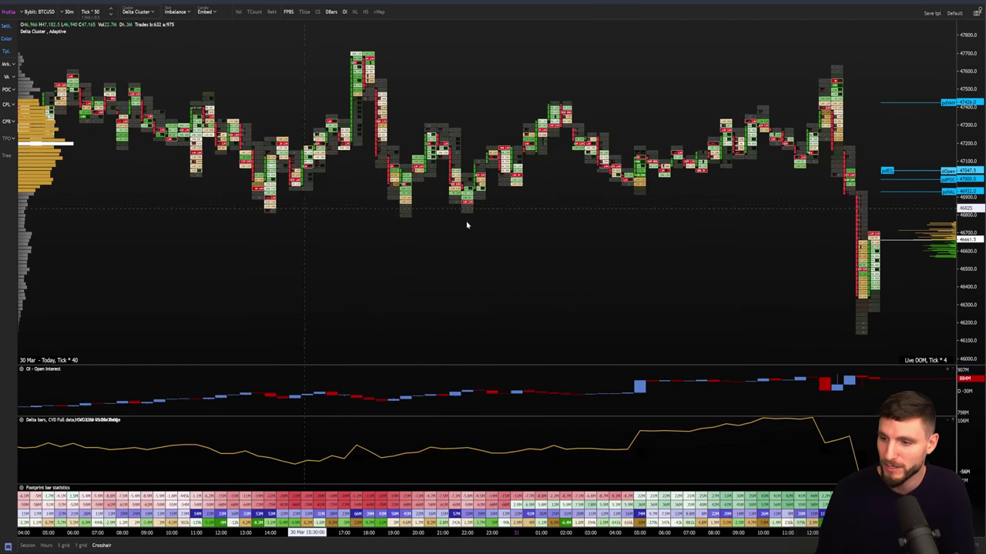
Step: Set the Bybit BTCUSD delta cluster chart to the 5-minute timeframe
{"action": "scroll", "coordinate": [467, 220], "scroll_direction": "up", "scroll_amount": 3}
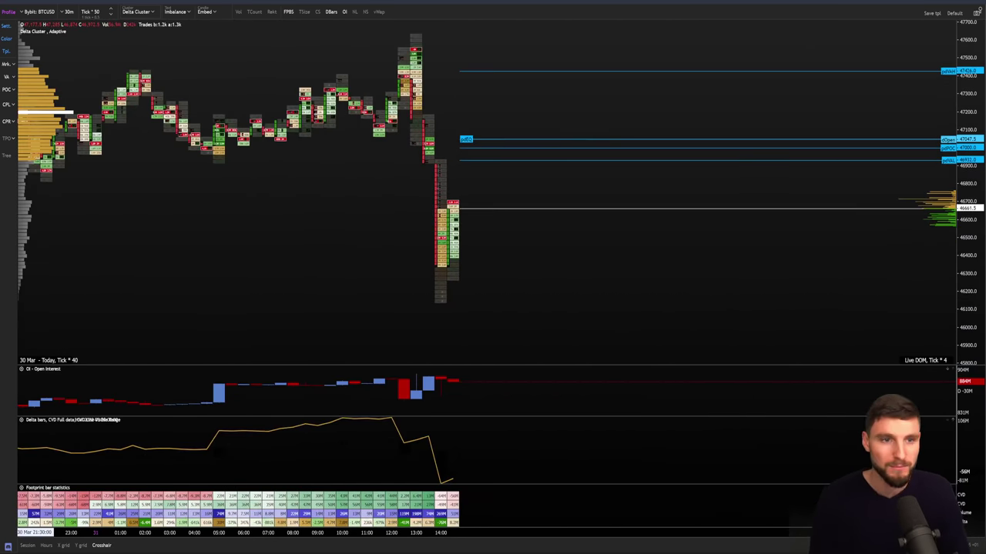
{"action": "left_click", "coordinate": [69, 12]}
{"action": "left_click", "coordinate": [122, 61]}
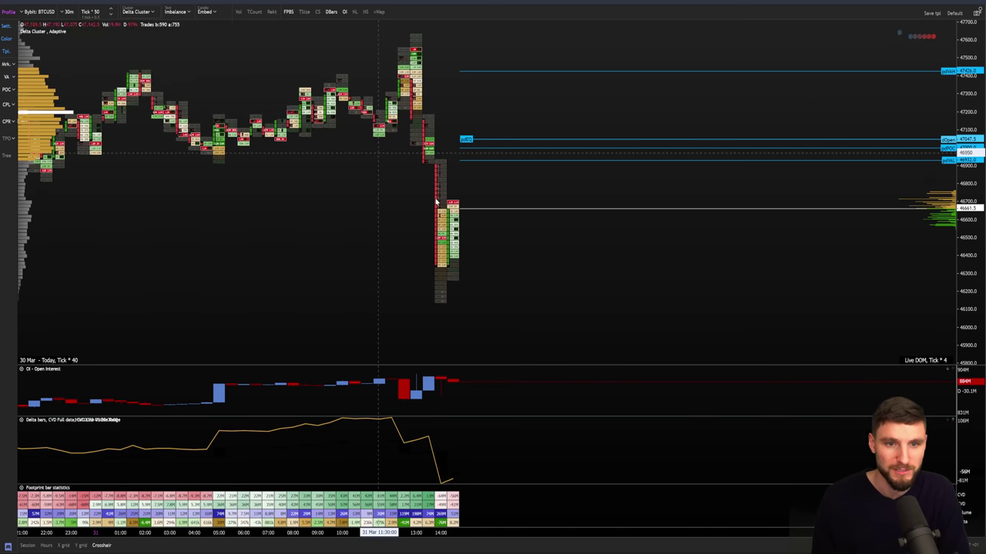
Step: Turn on the Rekt markers and examine the 5-minute footprint candles from the 15:00 sell-off up to the previous-day levels
{"action": "scroll", "coordinate": [559, 265], "scroll_direction": "up", "scroll_amount": 3}
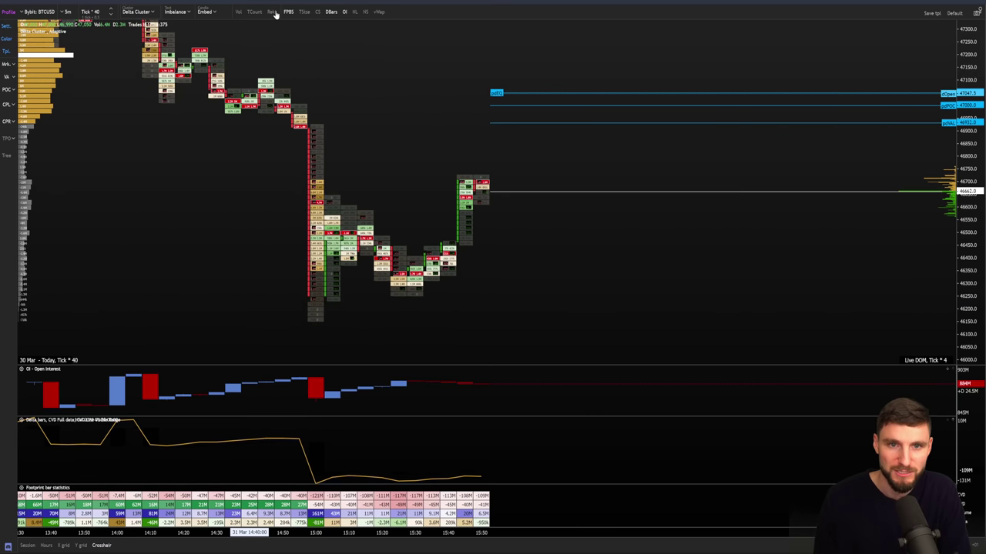
{"action": "scroll", "coordinate": [280, 264], "scroll_direction": "up", "scroll_amount": 3}
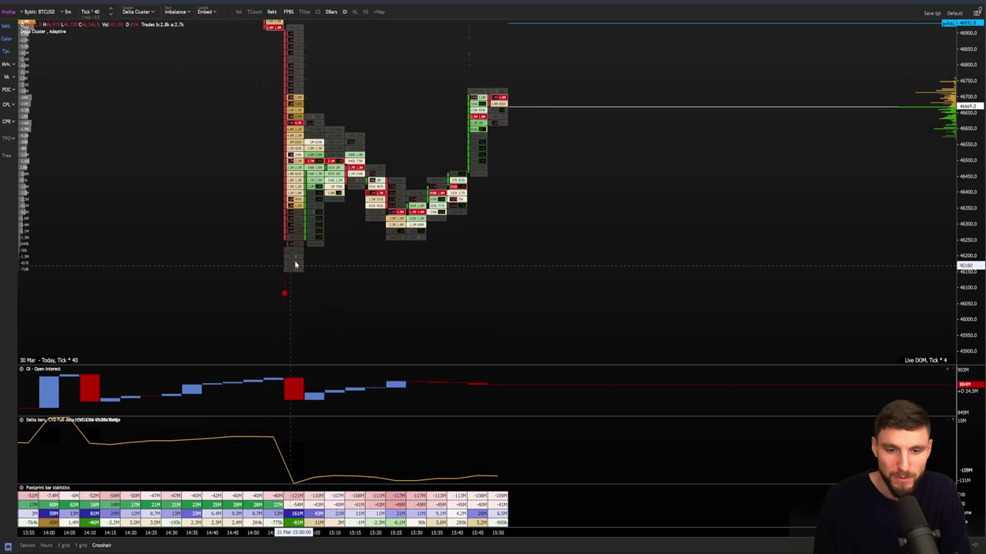
{"action": "left_click_drag", "start_coordinate": [262, 277], "coordinate": [268, 321]}
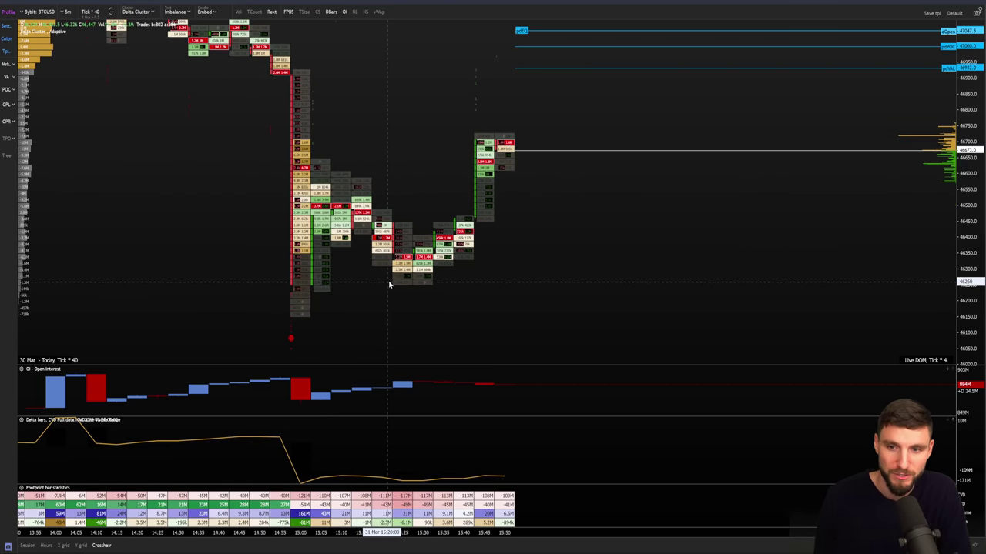
{"action": "scroll", "coordinate": [473, 151], "scroll_direction": "down", "scroll_amount": 4}
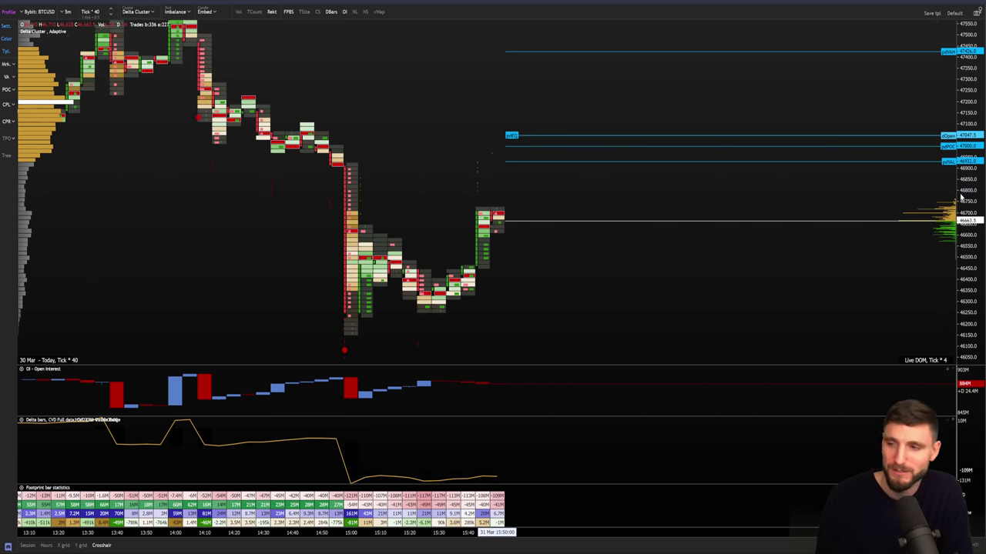
{"action": "left_click_drag", "start_coordinate": [891, 157], "coordinate": [886, 188]}
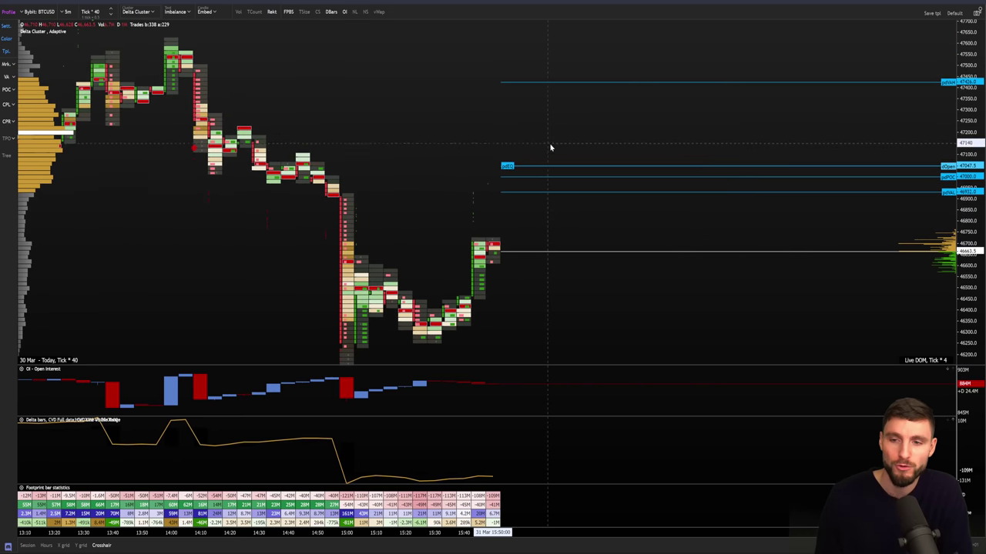
Step: Examine the rebound after the 15:00 sell-off against the previous-day levels on the 5-minute footprint chart
{"action": "left_click_drag", "start_coordinate": [568, 200], "coordinate": [573, 218]}
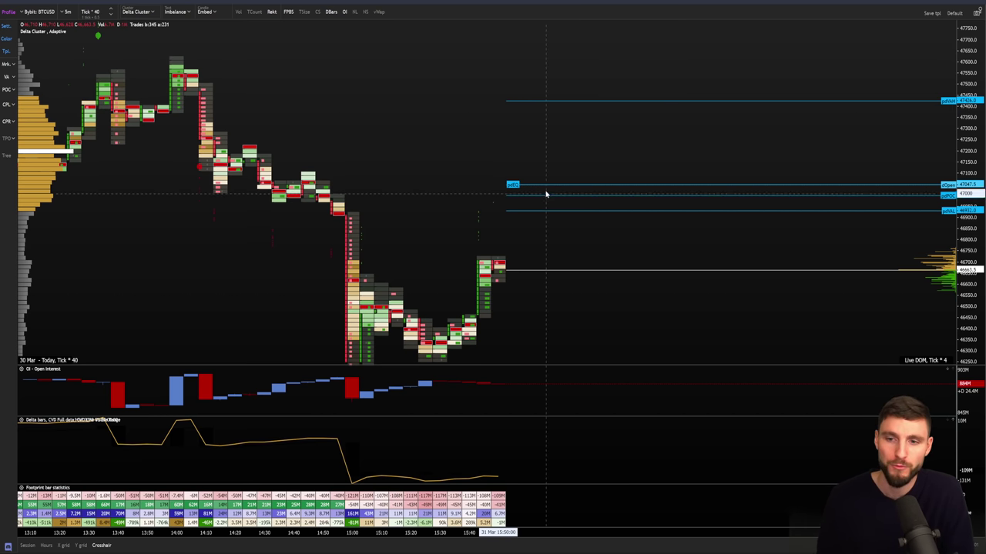
{"action": "left_click_drag", "start_coordinate": [550, 222], "coordinate": [536, 189]}
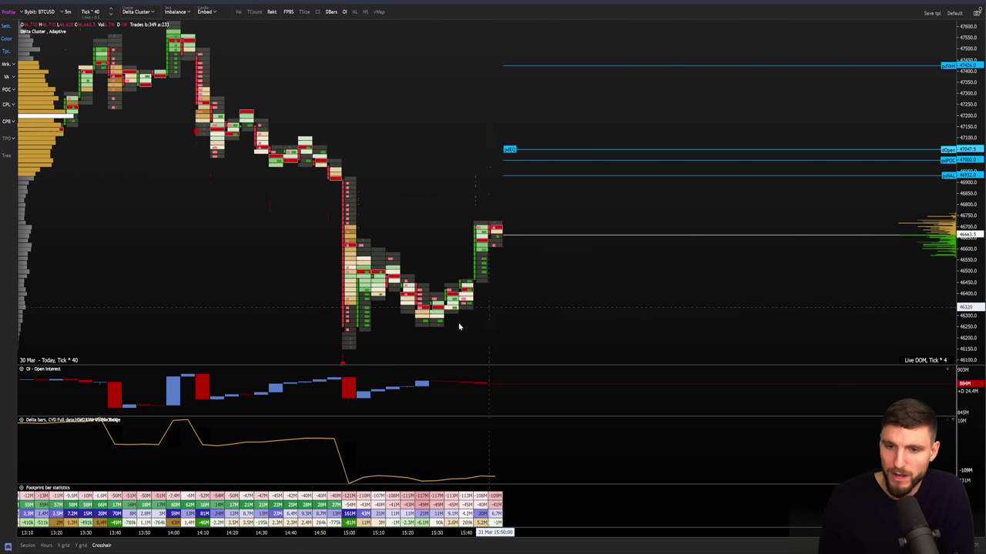
{"action": "scroll", "coordinate": [667, 244], "scroll_direction": "up", "scroll_amount": 2}
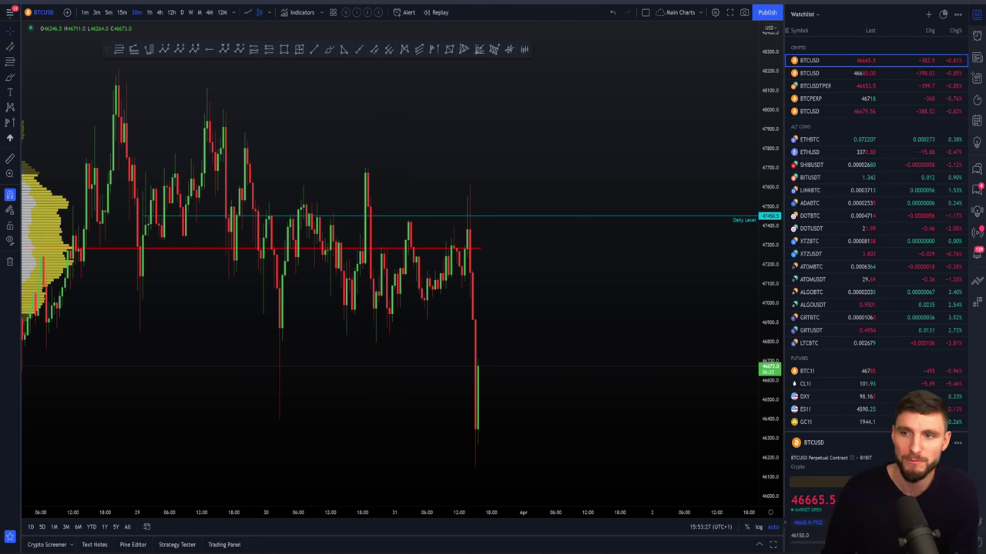
Step: Switch to Discord's announcements channel and view the first chart image in the four-step daily level short post
{"action": "key", "text": "alt+Tab"}
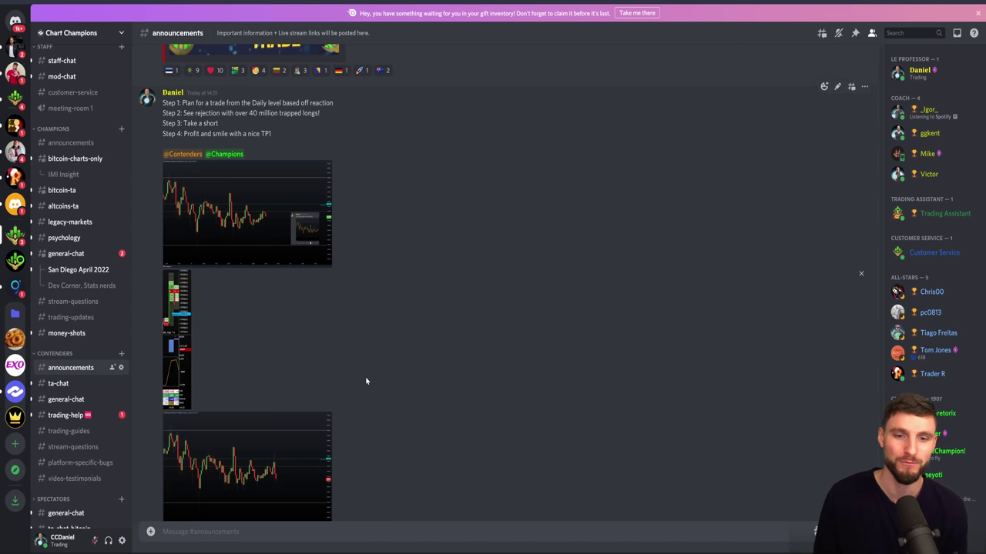
{"action": "left_click", "coordinate": [312, 258]}
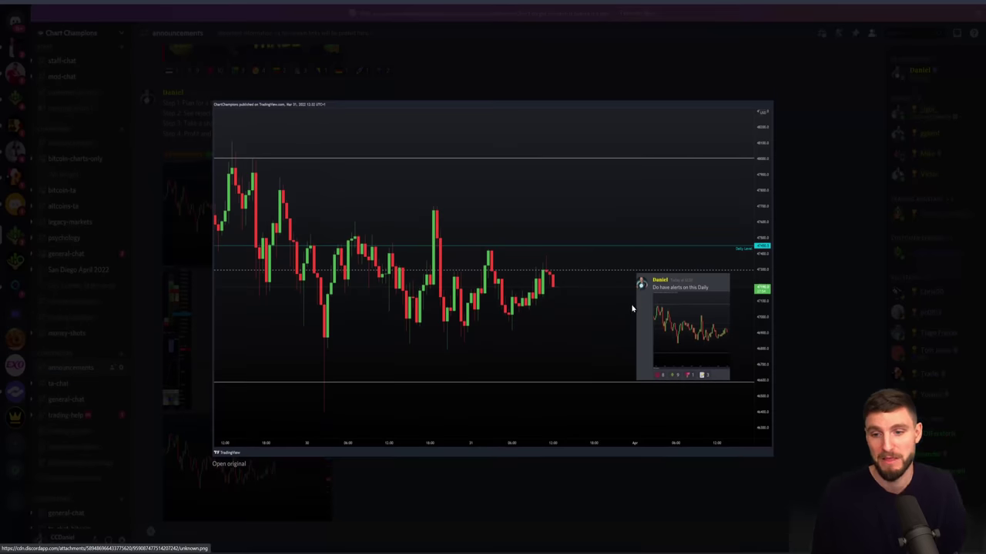
{"action": "left_click", "coordinate": [827, 248]}
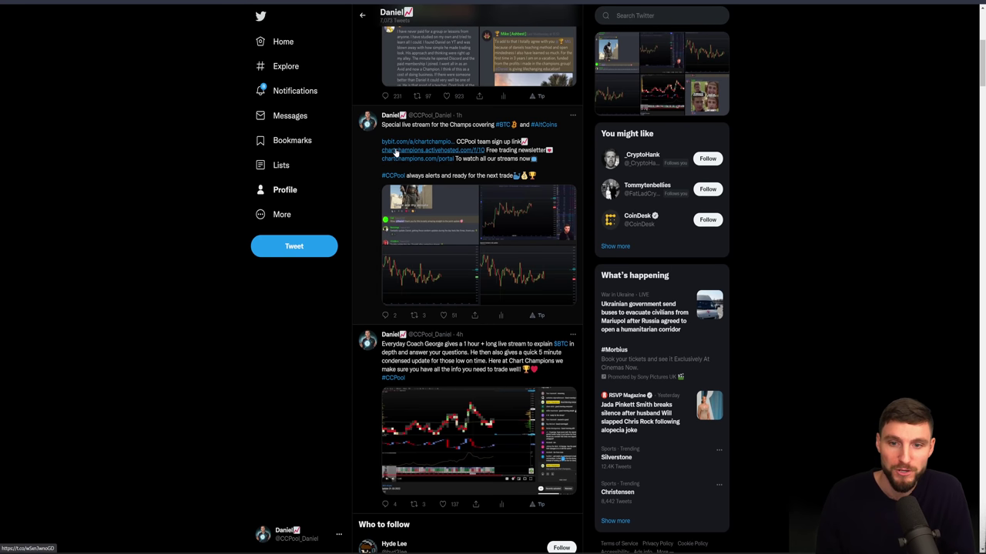
Step: On the Twitter profile, open the tweet about the special Champs live stream, view its sign-up links, and return to the posts
{"action": "left_click", "coordinate": [471, 156]}
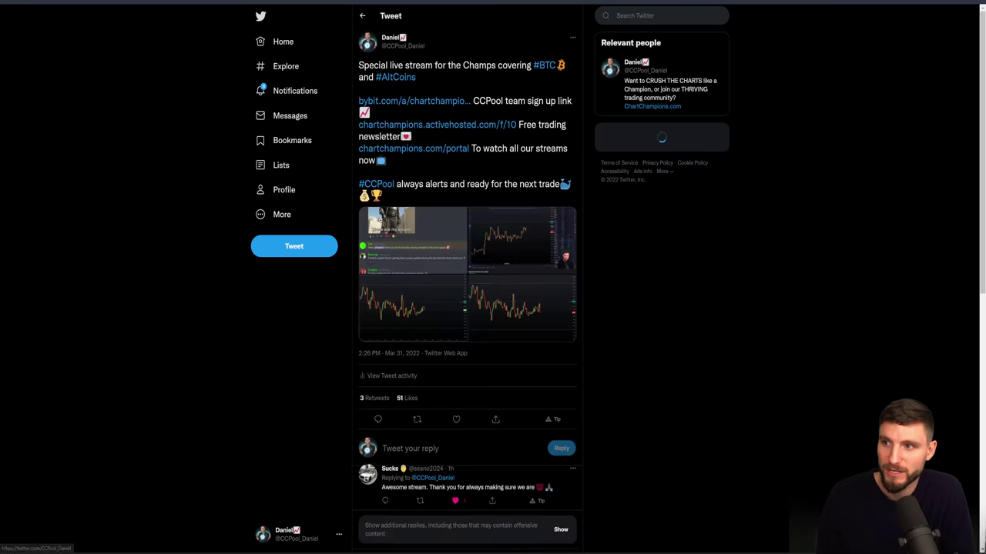
{"action": "key", "text": "alt+Left"}
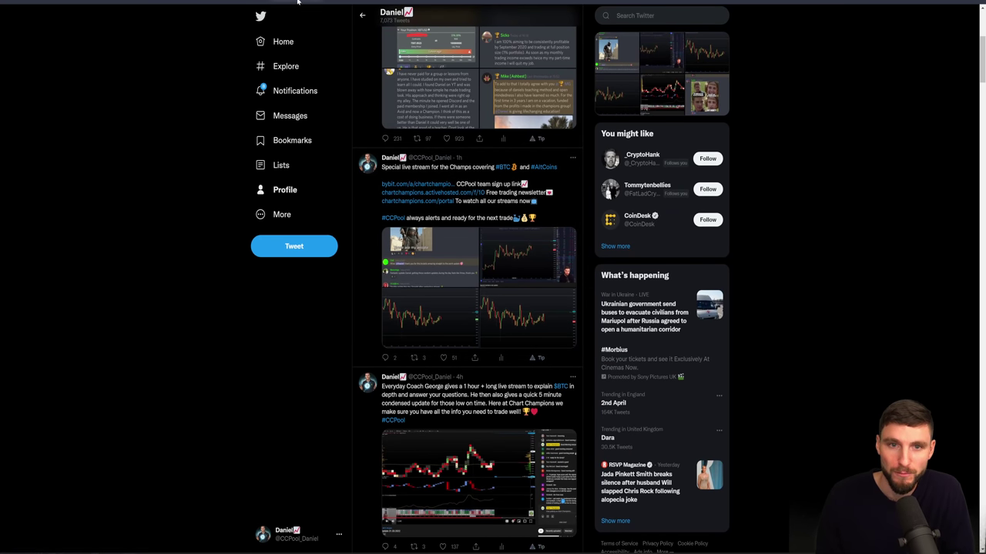
{"action": "left_click", "coordinate": [408, 185]}
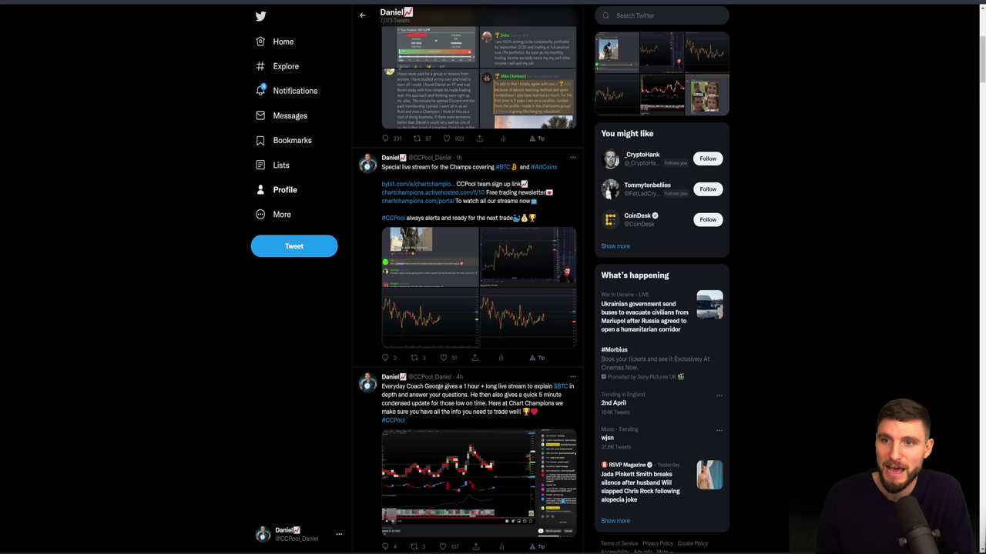
Step: Switch back to TradingView and review the latest candles on the 30-minute BTCUSD chart below the daily level
{"action": "key", "text": "alt+Tab"}
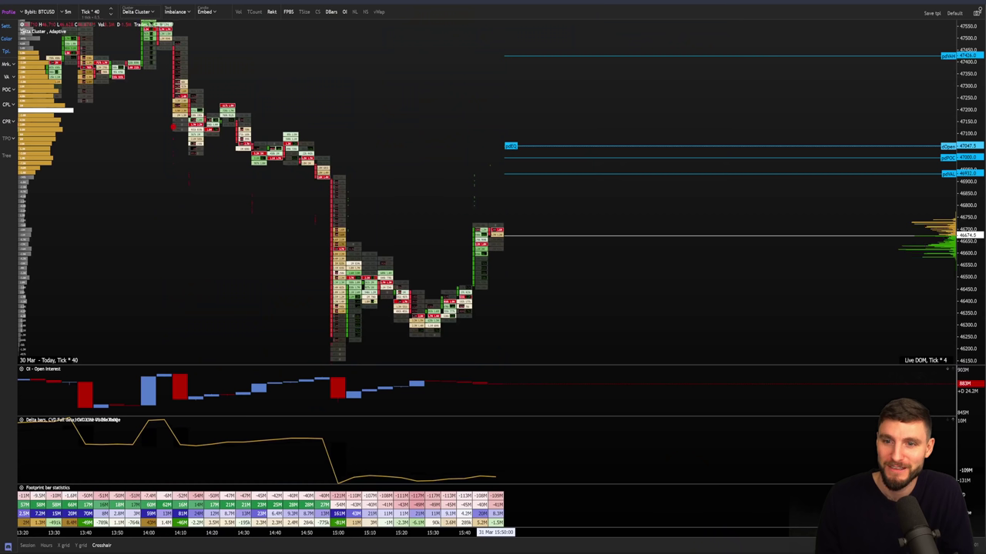
{"action": "key", "text": "alt+Tab"}
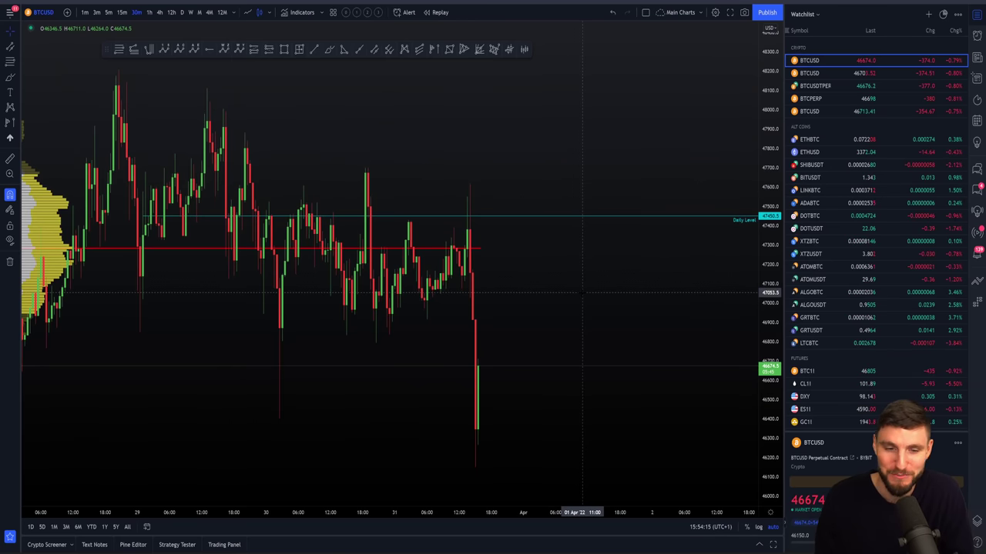
{"action": "scroll", "coordinate": [552, 286], "scroll_direction": "left", "scroll_amount": 3}
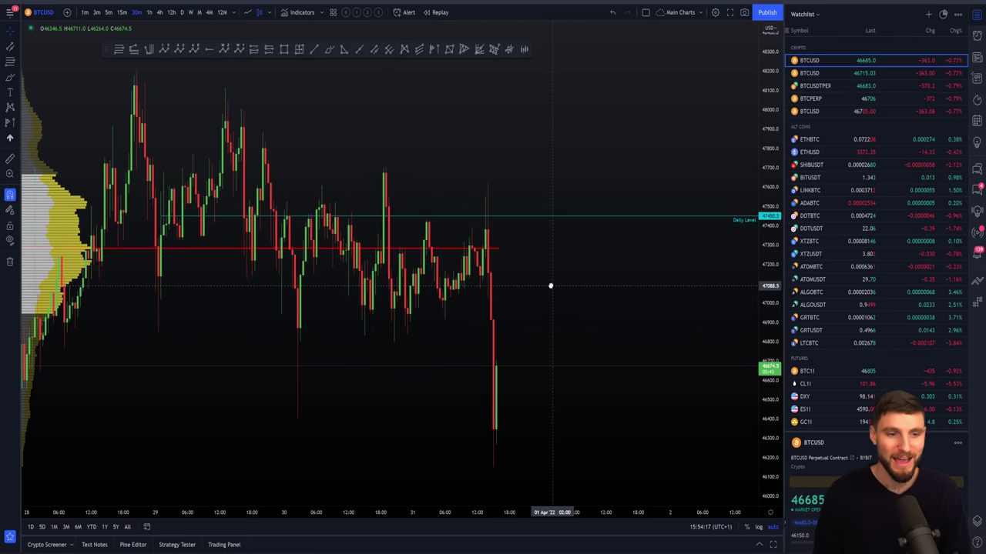